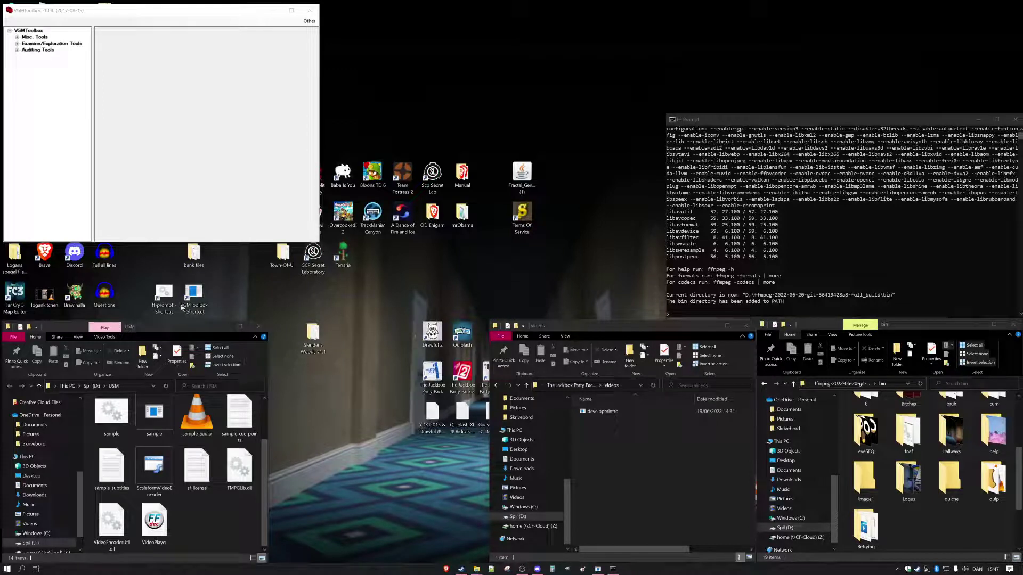
Bring up the game's videos folder and the VGMToolbox window
left_click(606, 425)
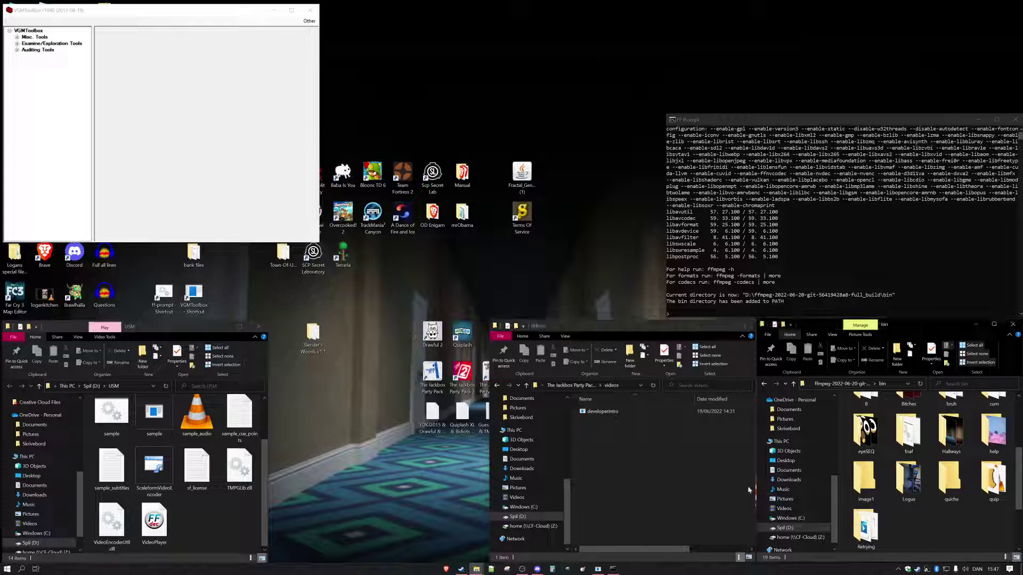
left_click(350, 423)
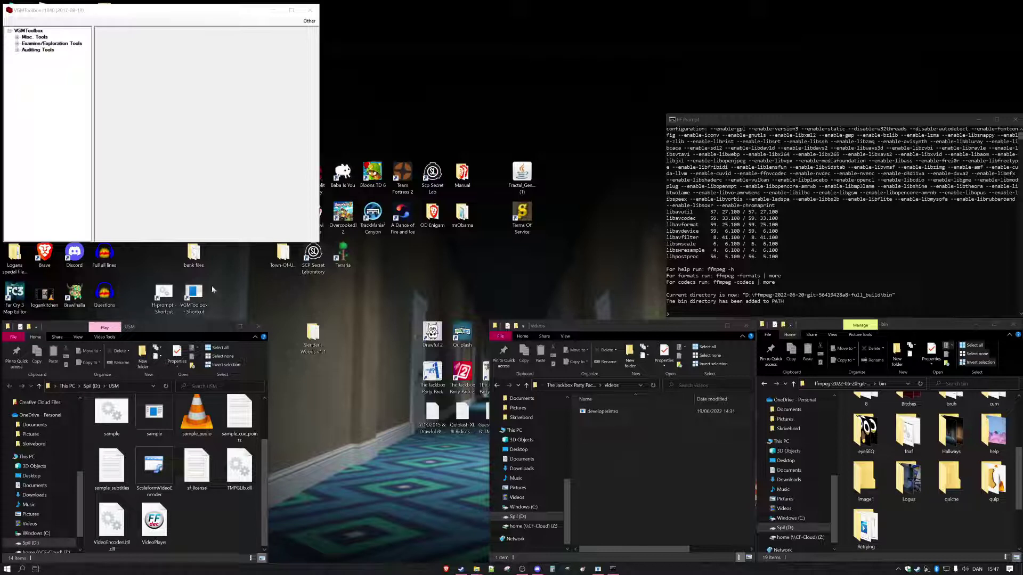
left_click(193, 298)
left_click(150, 118)
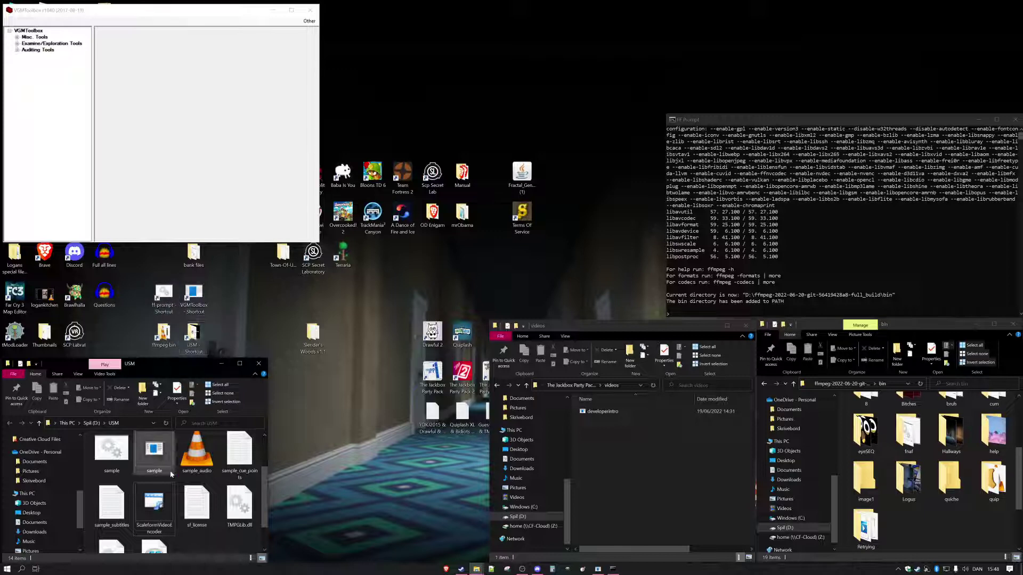
mouse_move(163, 504)
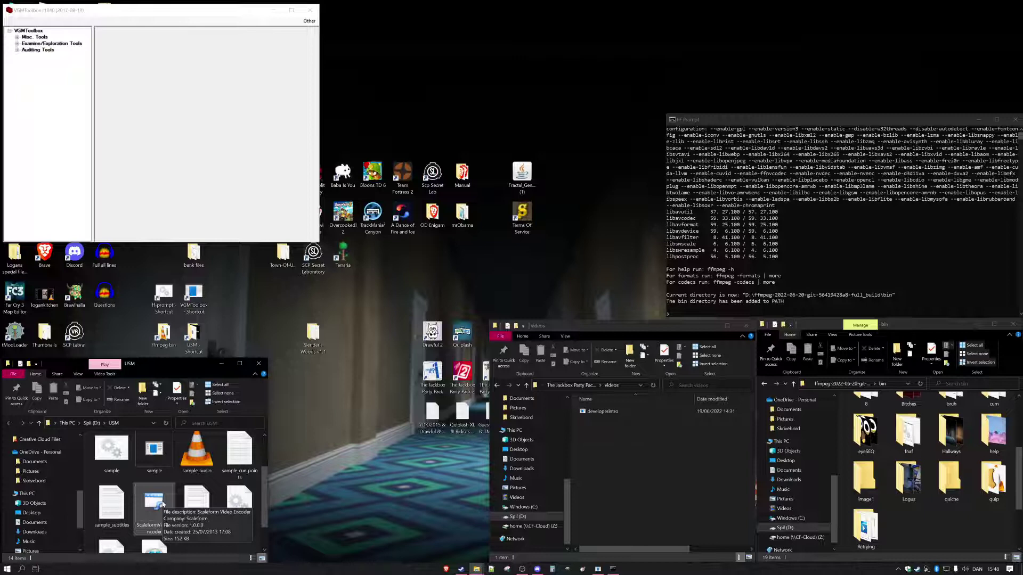
left_click(330, 488)
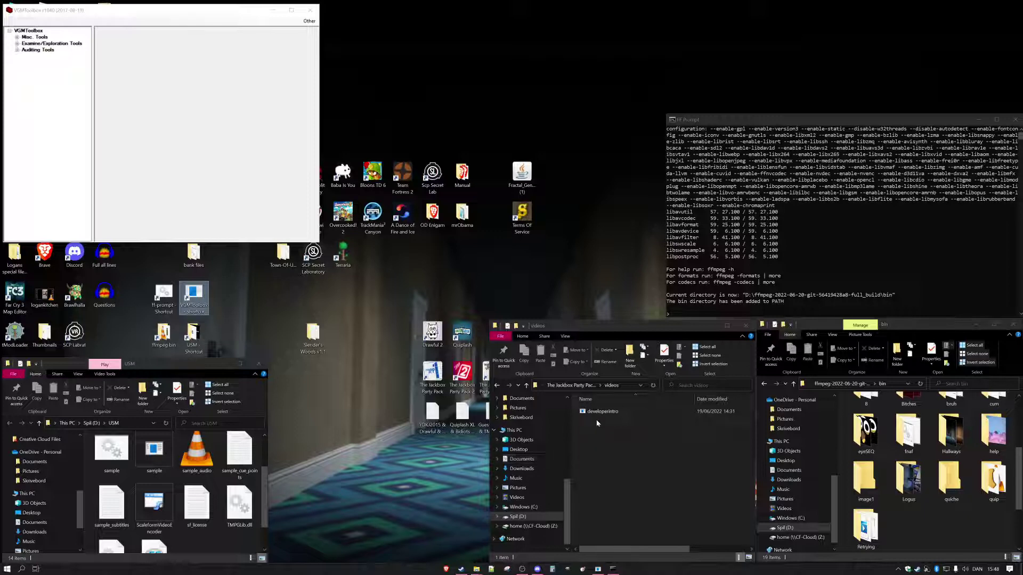
Set the Video Demultiplexer to USM (CRI Movie 2) and drop developerintro onto it
left_click(17, 38)
left_click(24, 49)
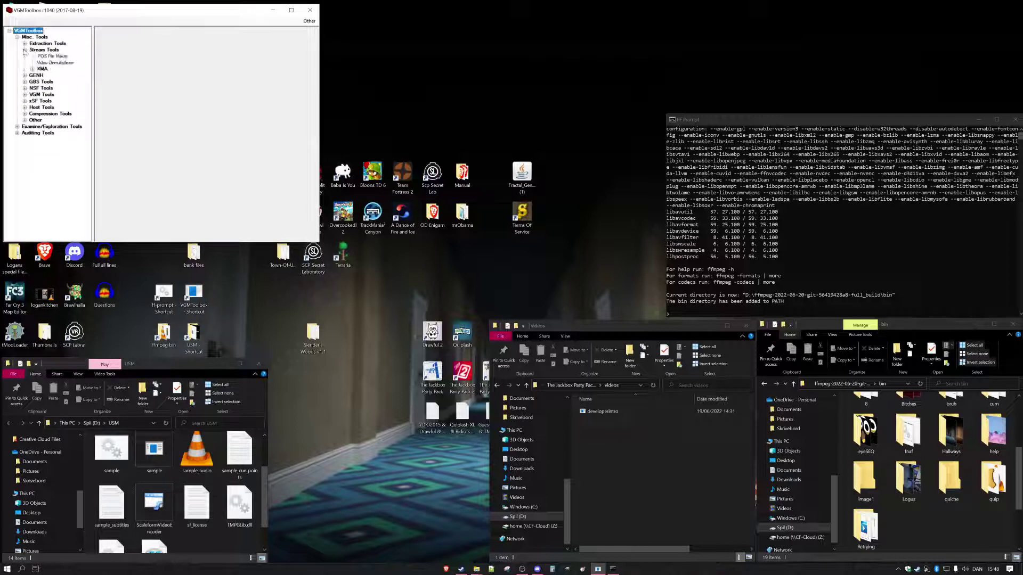
left_click(44, 64)
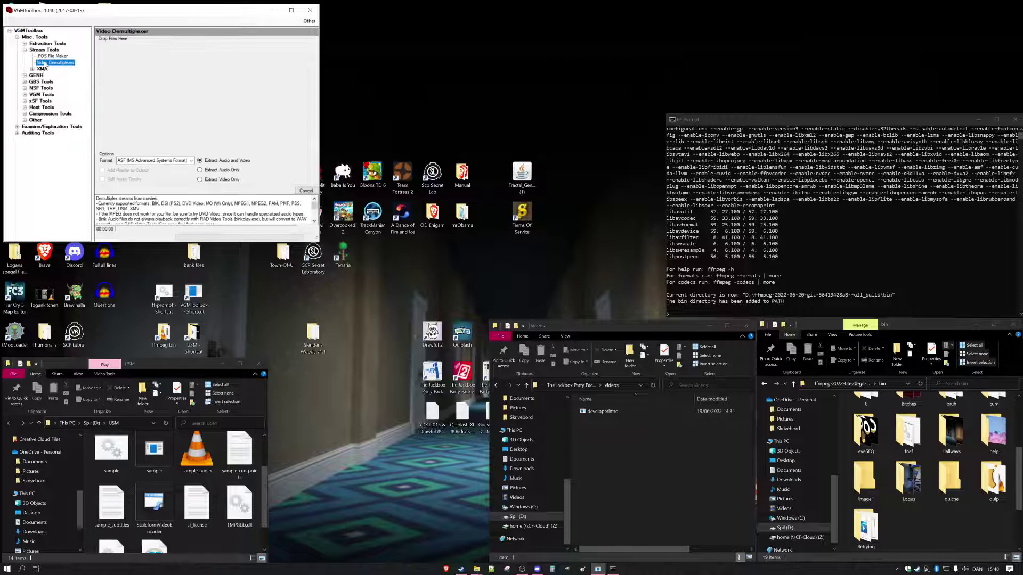
left_click(190, 160)
left_click(138, 241)
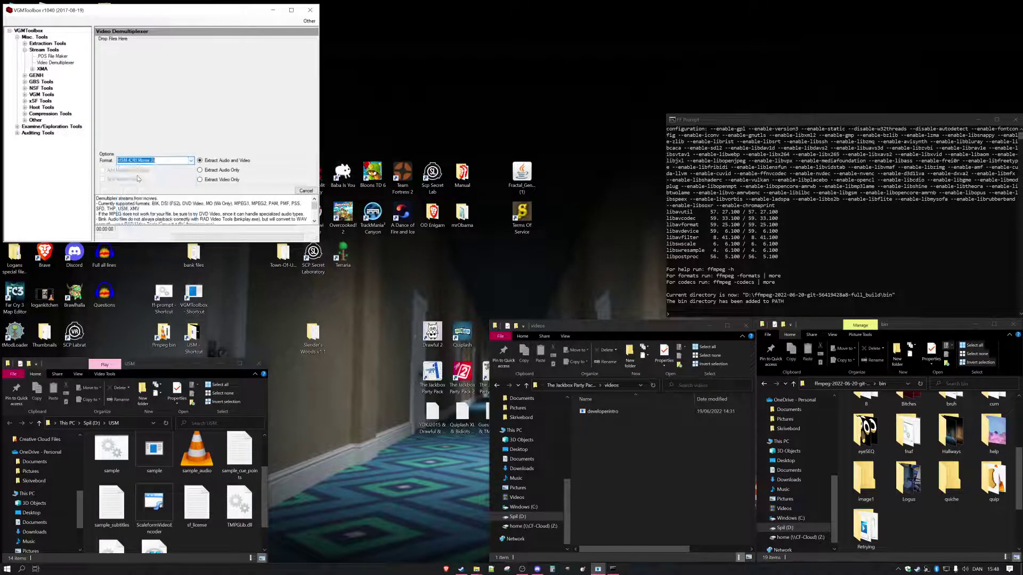
left_click(586, 416)
left_click_drag(586, 416, 229, 100)
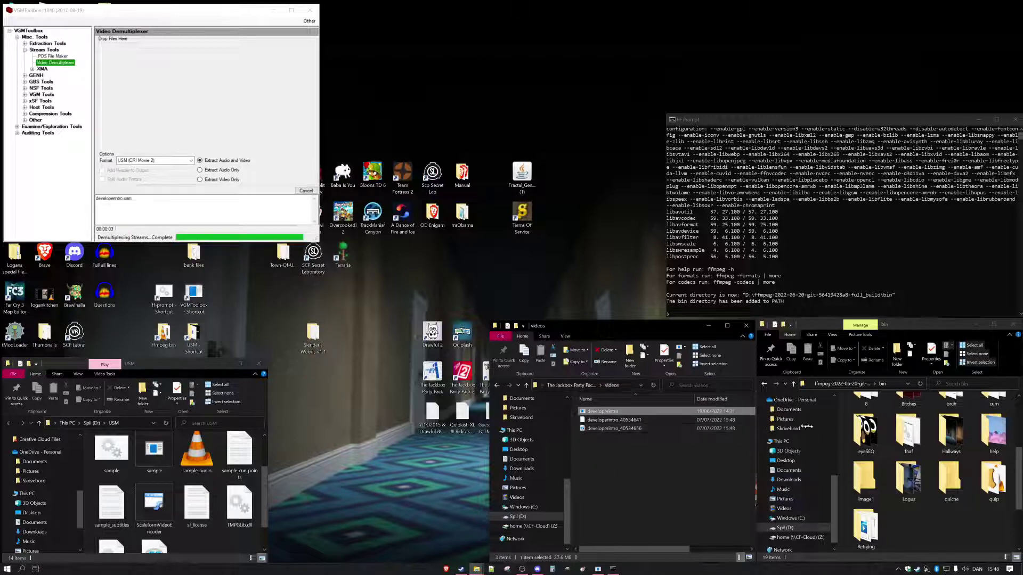
Arrange the videos window beside the bin folder and select the developerintro_40534656 M2V stream
left_click_drag(807, 427, 863, 427)
left_click(734, 423)
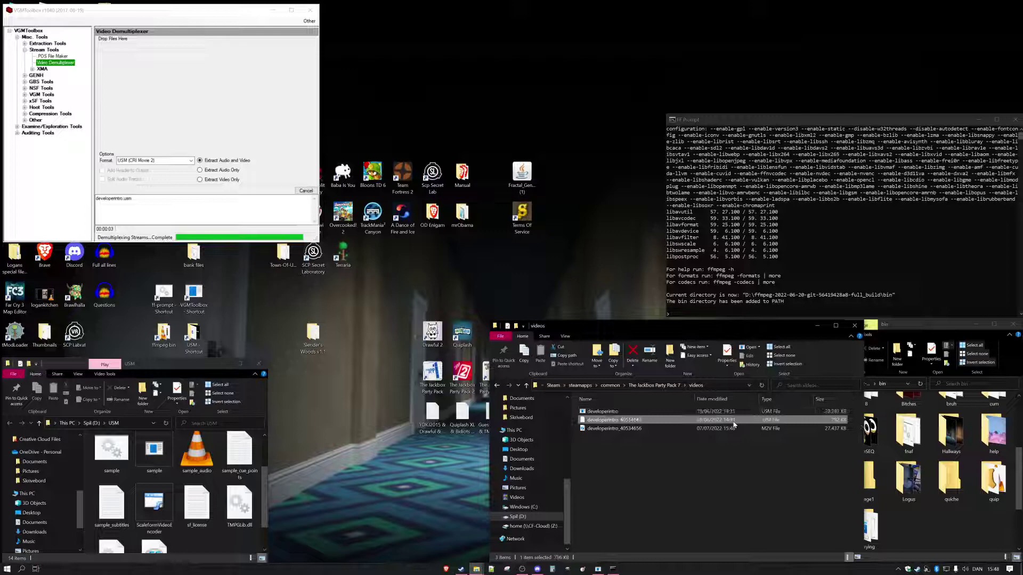
left_click(666, 429)
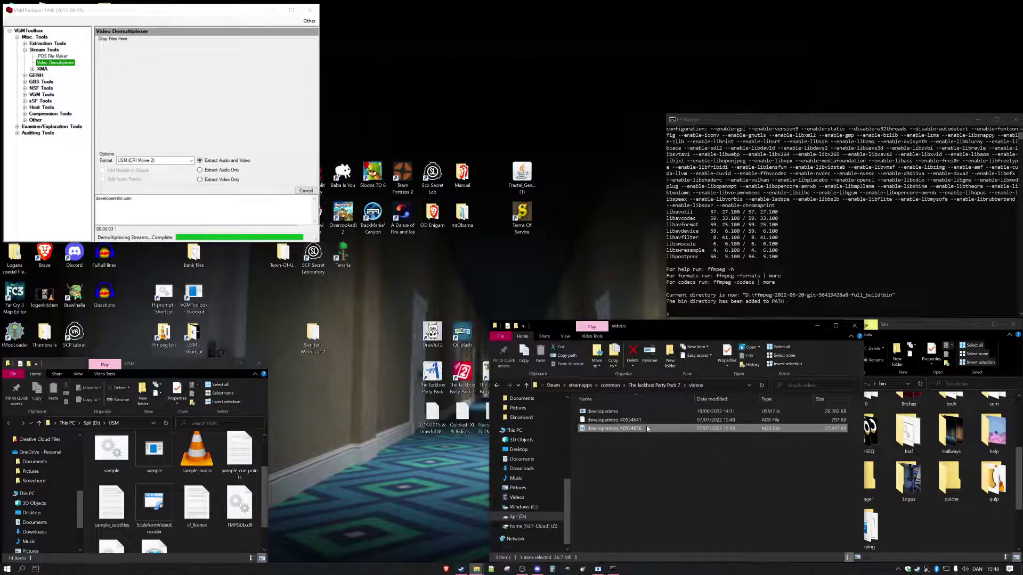
left_click(959, 523)
left_click(639, 450)
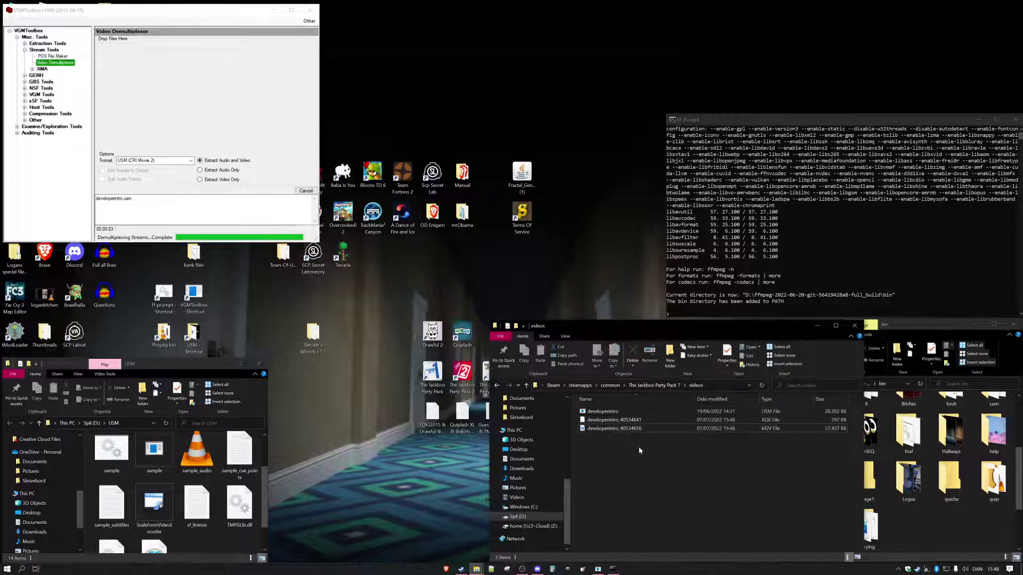
left_click(663, 429)
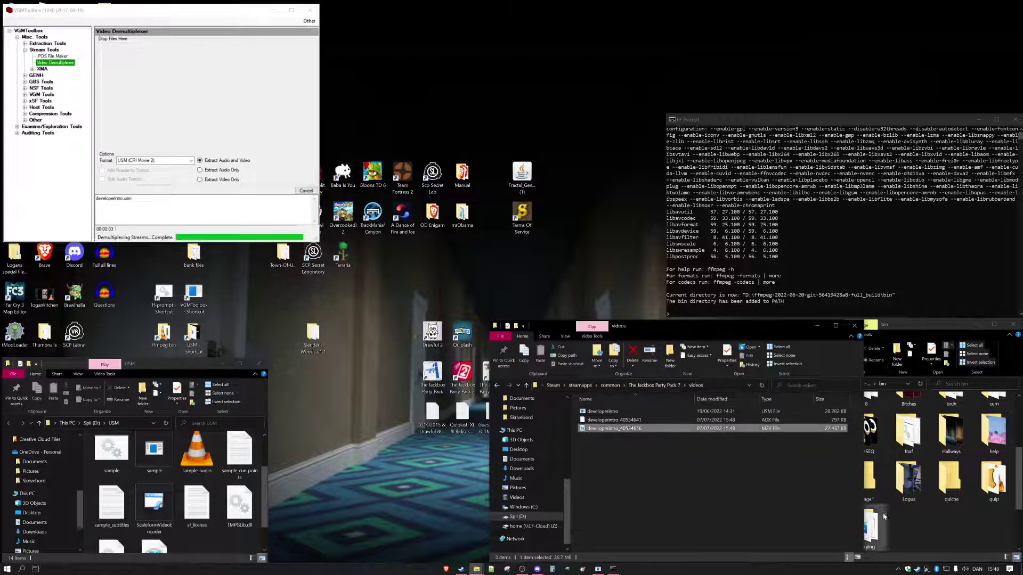
left_click_drag(861, 363, 752, 381)
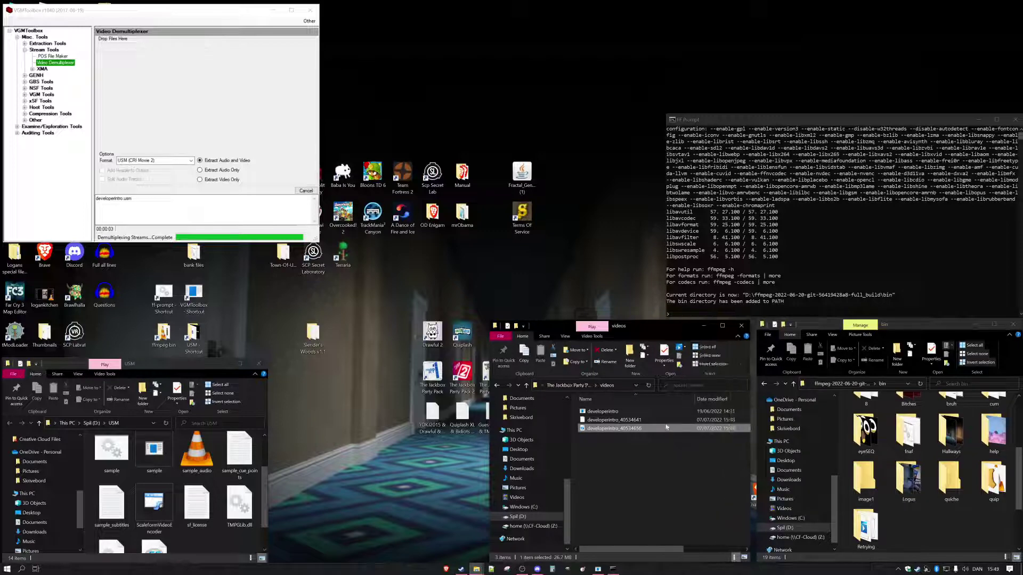
Rename the M2V and ADX streams to devintro and move both into the ffmpeg bin folder
left_click(612, 429)
type("develop")
left_click(607, 420)
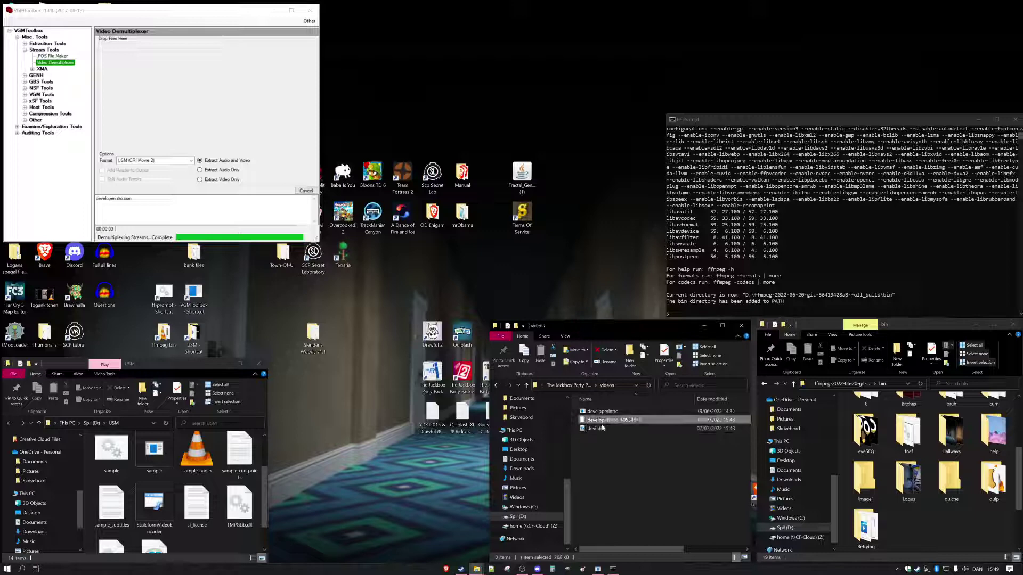
key("F2")
type("devintro")
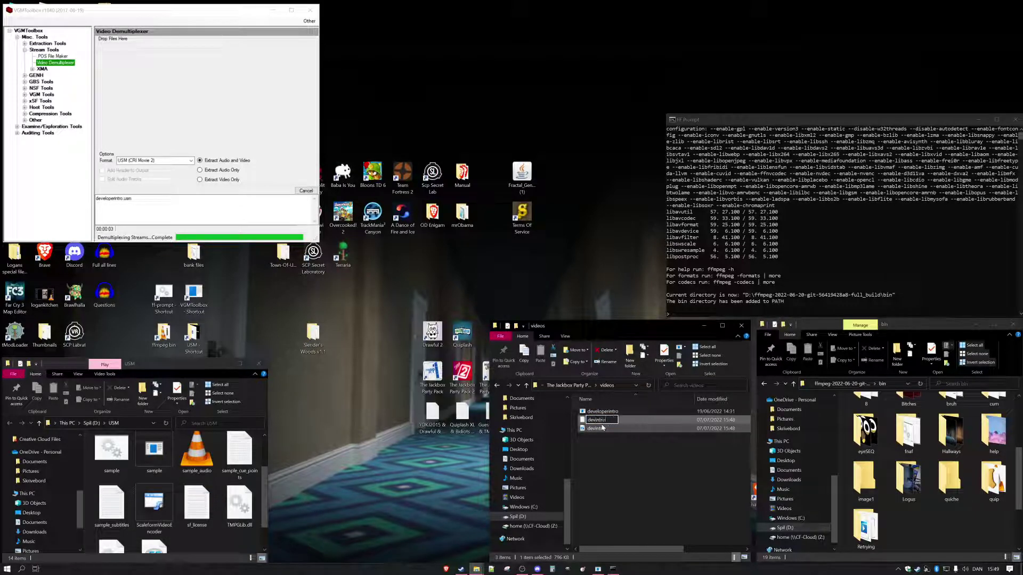
left_click(602, 428)
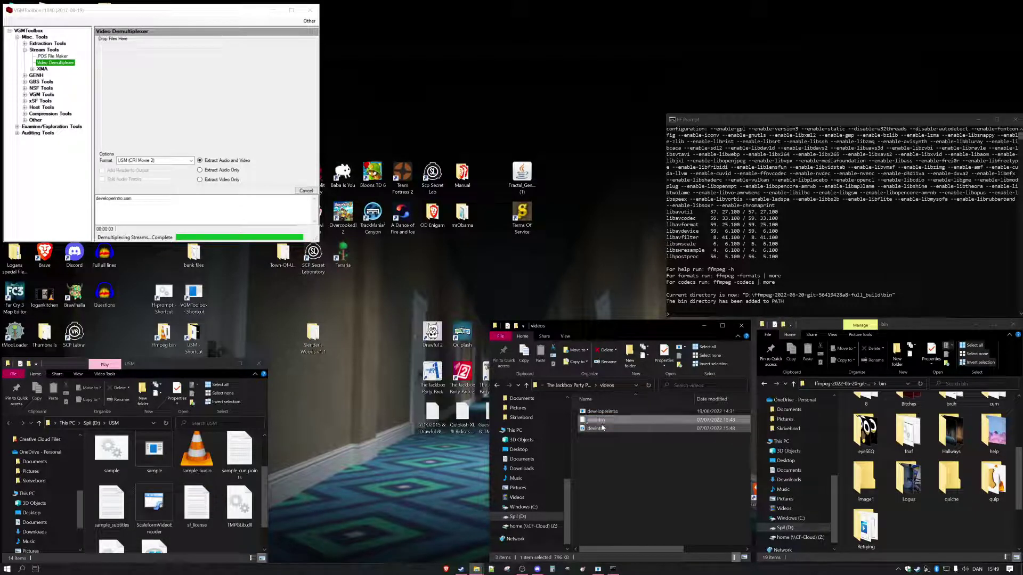
left_click(604, 422, "shift")
left_click_drag(603, 423, 930, 530)
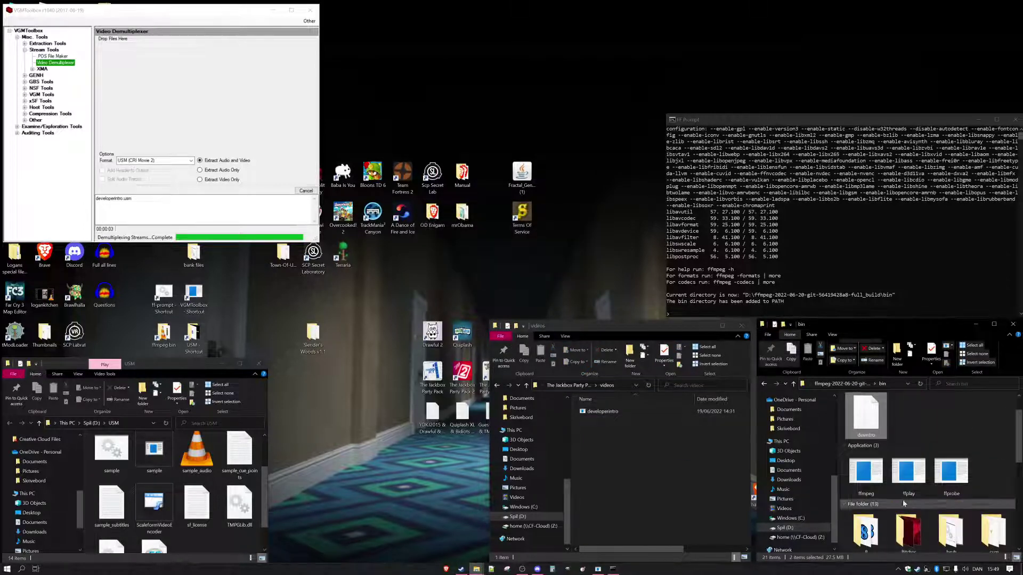
Run a first ffmpeg command combining devintro.m2v and devintro.adx
left_click(756, 302)
type("f")
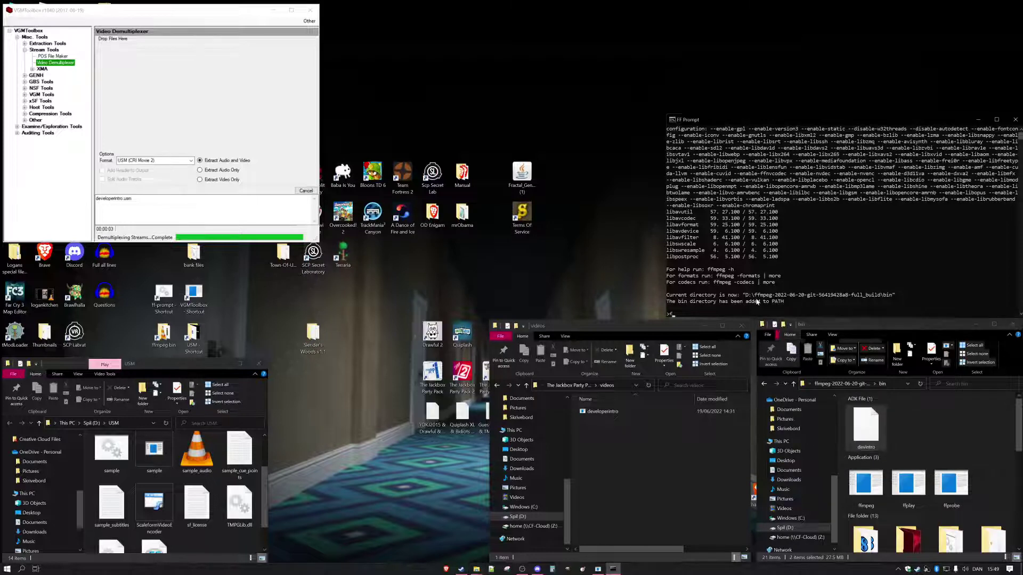
type("fmpeg")
type("-i devintro")
type(".m4")
type("v dev")
type("intro")
type(".adx")
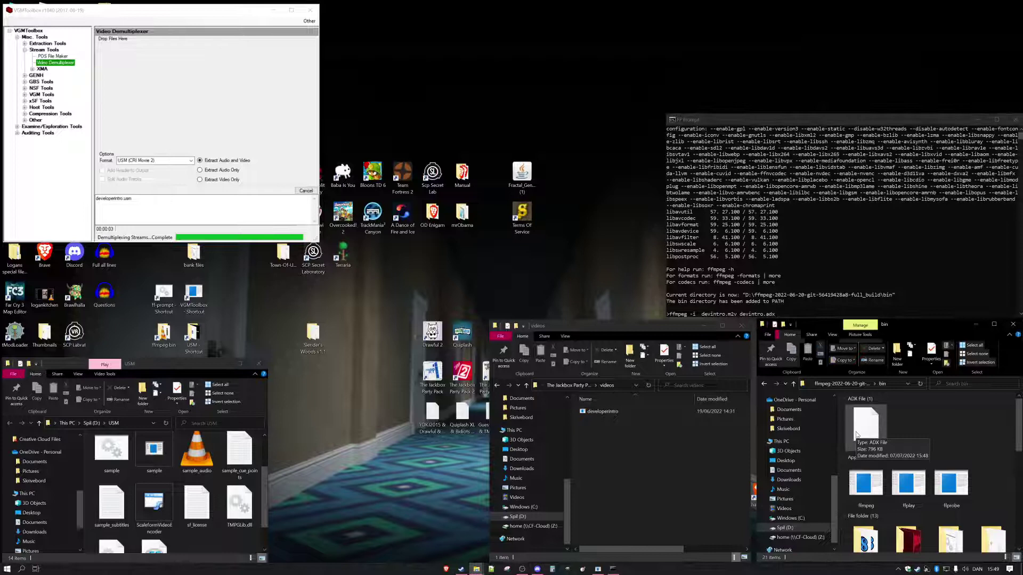
left_click(827, 300)
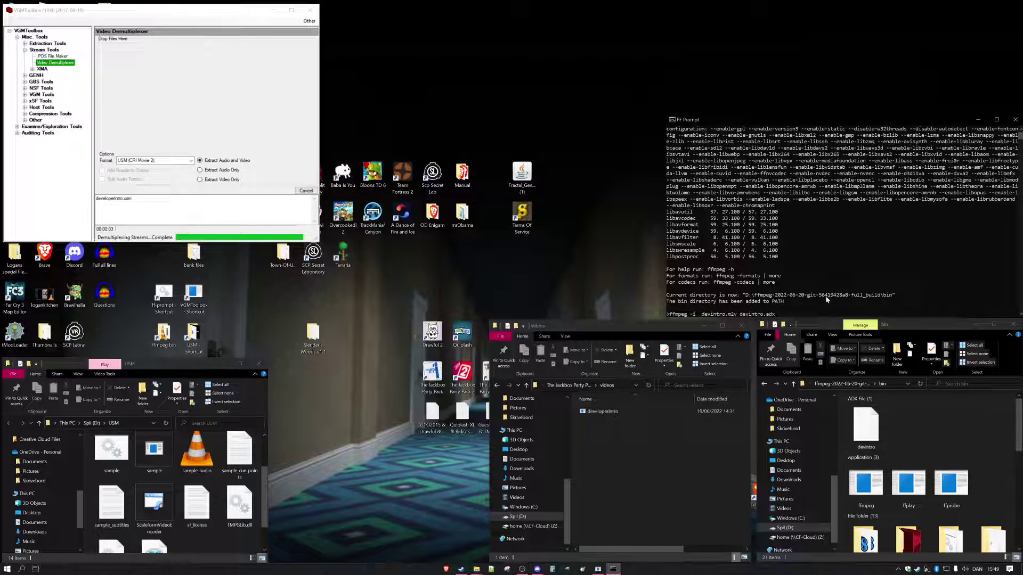
type("devintro.m2v")
key("Return")
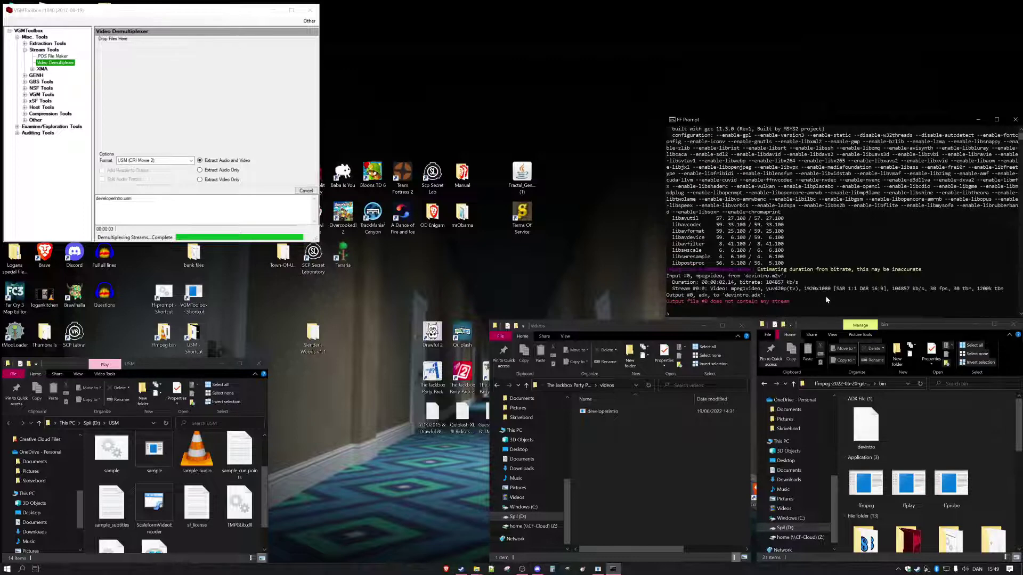
Correct the command with -i before devintro.adx and rerun it to produce devintro.mp4
key("Up")
key("BackSpace")
type("-i")
key("Return")
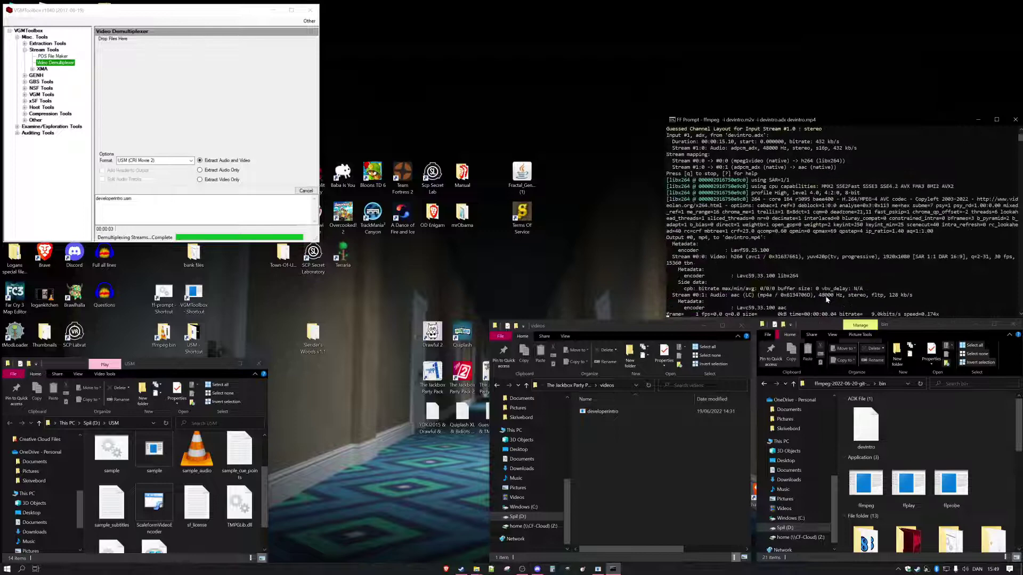
left_click(954, 426)
Play the newly made devintro.mp4 from the bin folder
scroll(916, 418, "down", 2)
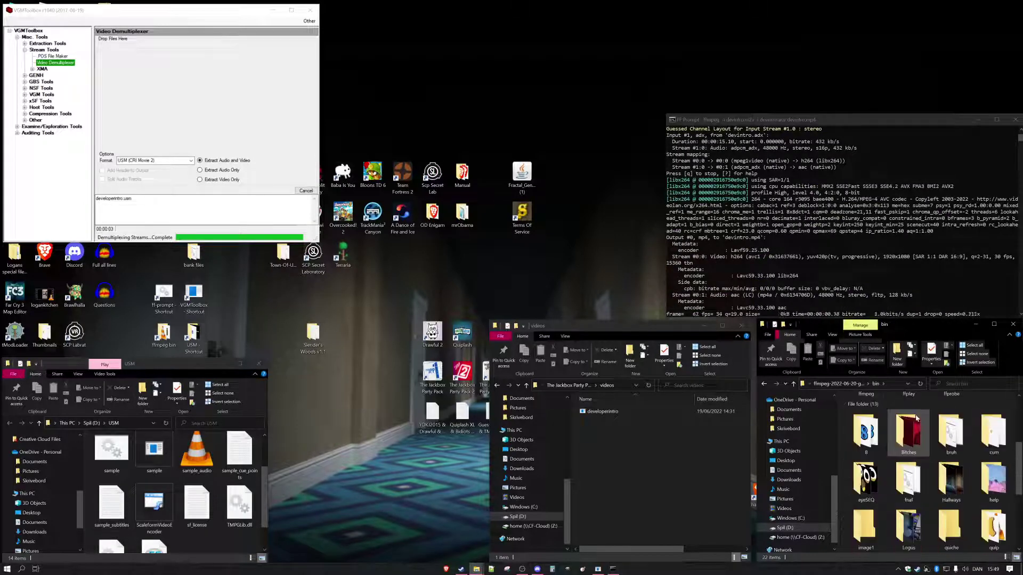
scroll(917, 418, "down", 3)
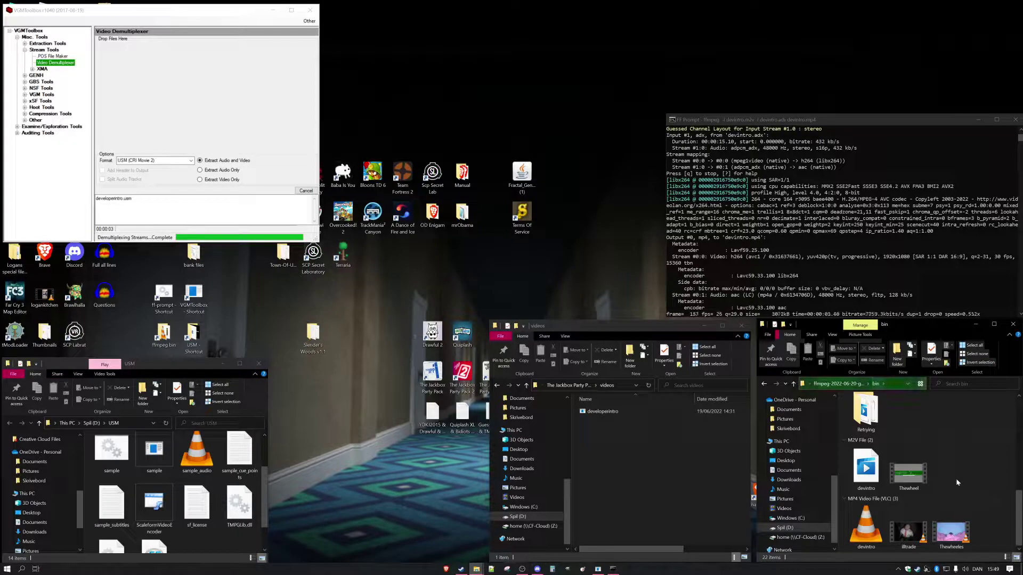
mouse_move(867, 472)
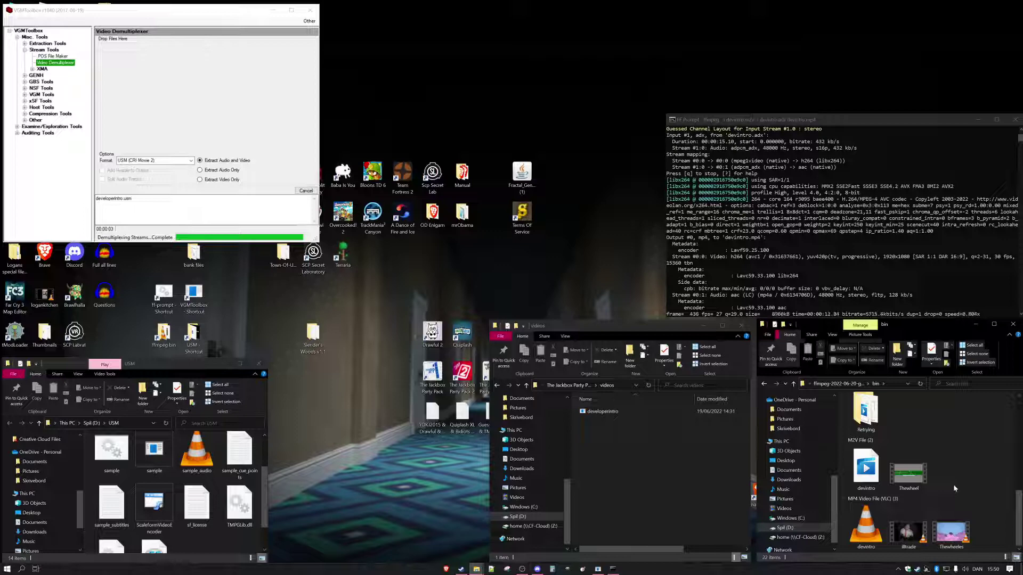
double_click(866, 526)
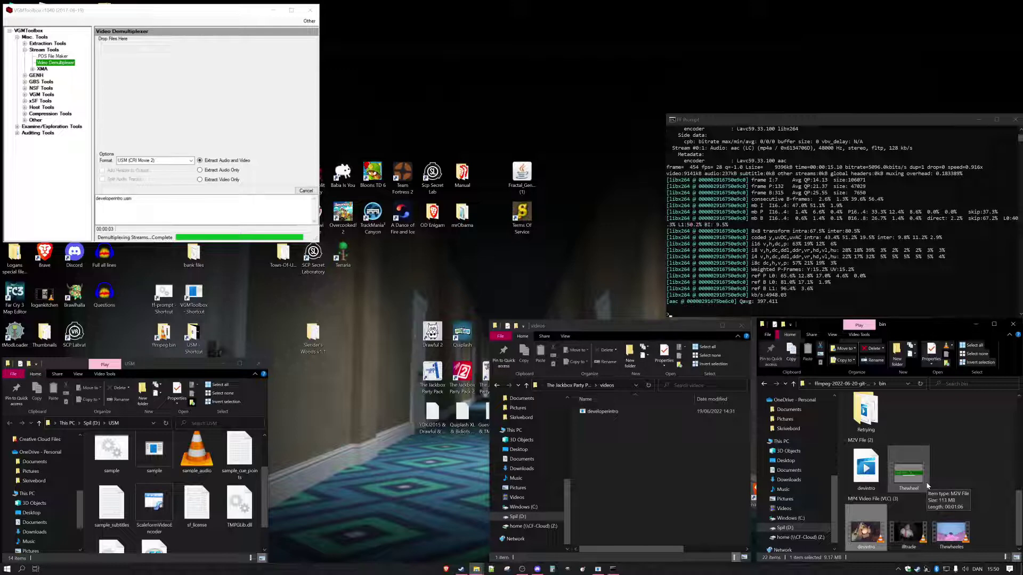
Recall the last ffmpeg command in FF Prompt and erase most of it
left_click(884, 311)
key("Up")
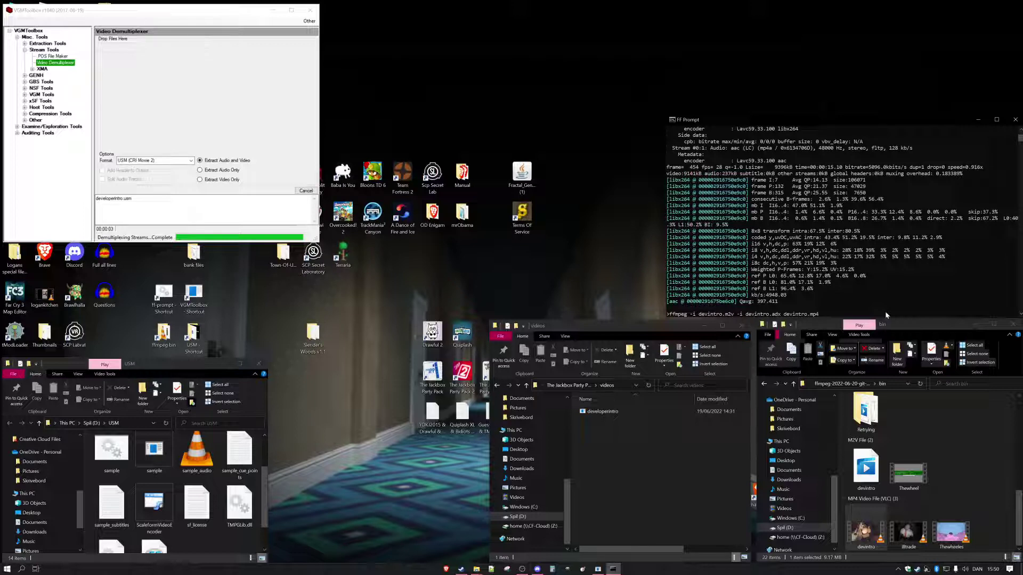
key("BackSpace")
key("BackSpace")
key("BackSpace")
key("BackSpace")
key("BackSpace")
key("BackSpace")
key("BackSpace")
key("BackSpace")
key("BackSpace")
key("BackSpace")
key("BackSpace")
key("BackSpace")
key("BackSpace")
key("BackSpace")
key("BackSpace")
key("BackSpace")
key("BackSpace")
key("BackSpace")
key("BackSpace")
key("BackSpace")
key("BackSpace")
key("BackSpace")
key("BackSpace")
key("BackSpace")
key("BackSpace")
key("BackSpace")
key("BackSpace")
key("BackSpace")
key("BackSpace")
key("BackSpace")
key("BackSpace")
key("BackSpace")
key("BackSpace")
key("BackSpace")
key("BackSpace")
key("BackSpace")
key("BackSpace")
Create a new folder named trade in the ffmpeg bin folder
left_click(930, 533)
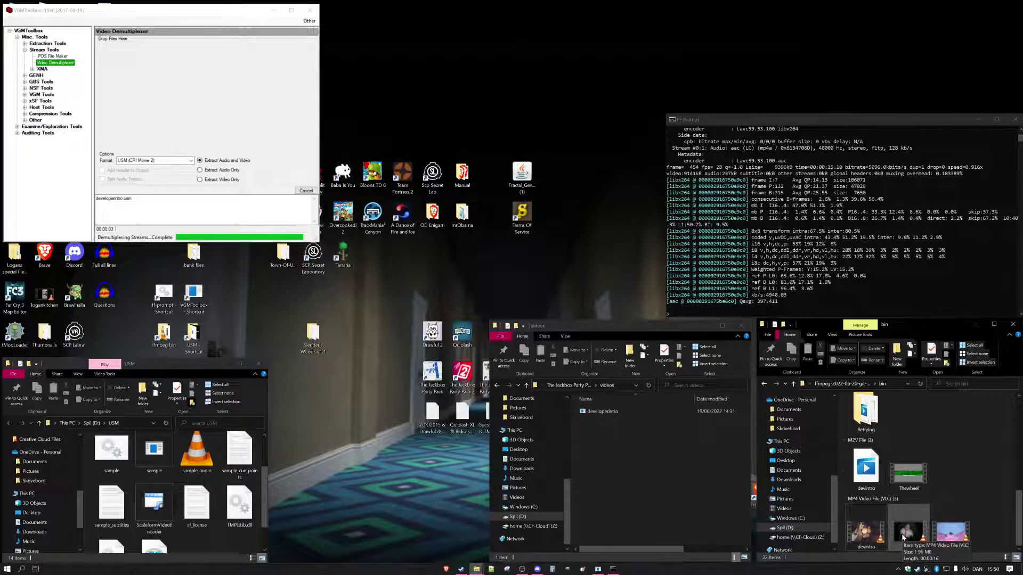
right_click(932, 524)
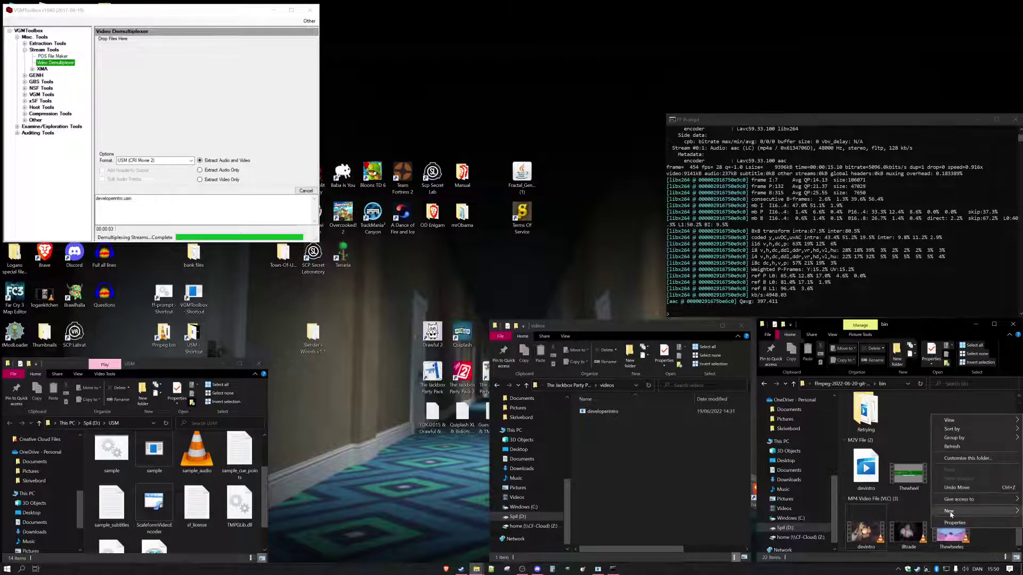
mouse_move(951, 513)
left_click(841, 409)
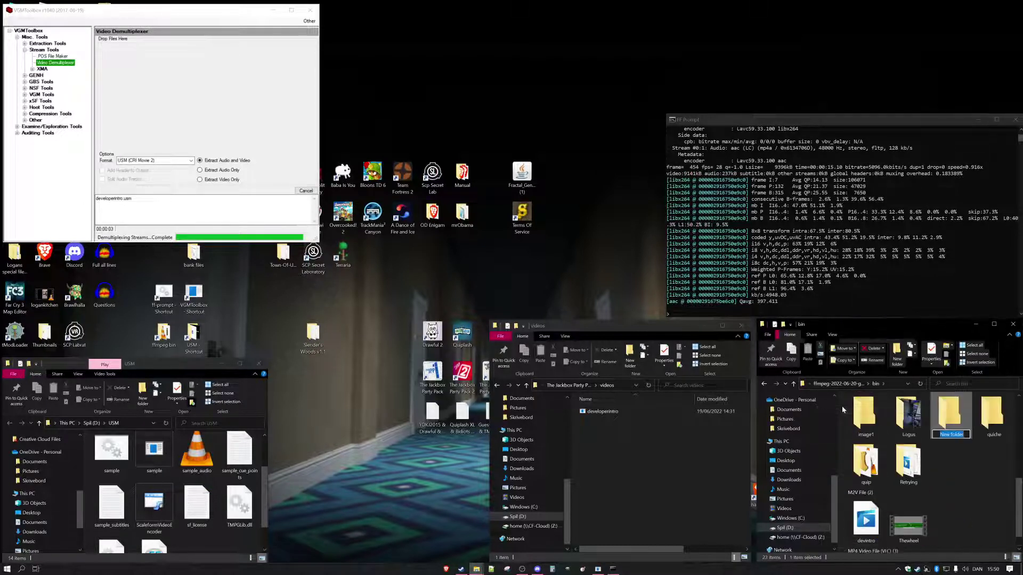
type("trade")
key("Return")
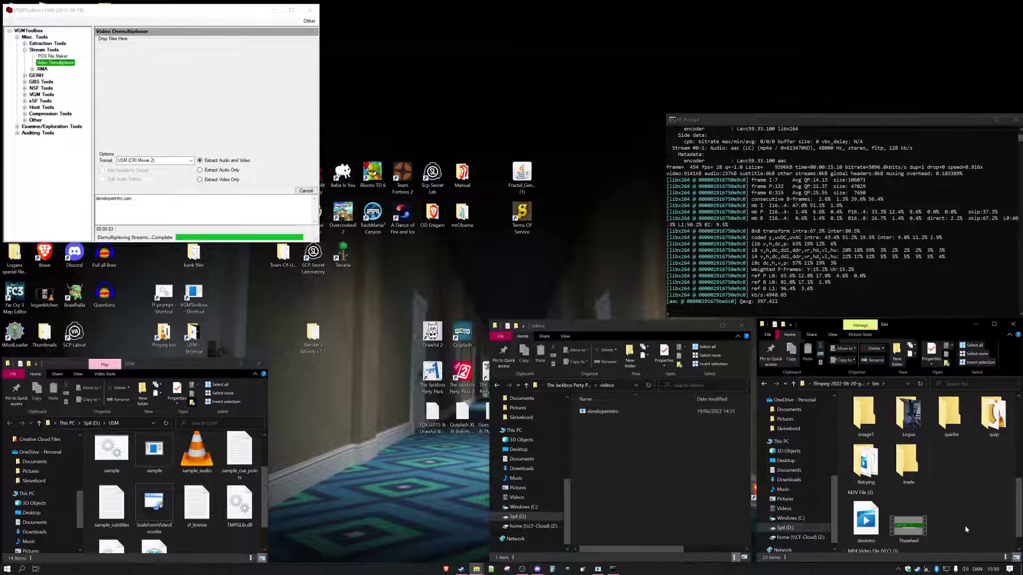
Paste the illtrade video into trade and type ffmpeg -i ./trade/illtrade.mp4 in FF Prompt
double_click(903, 422)
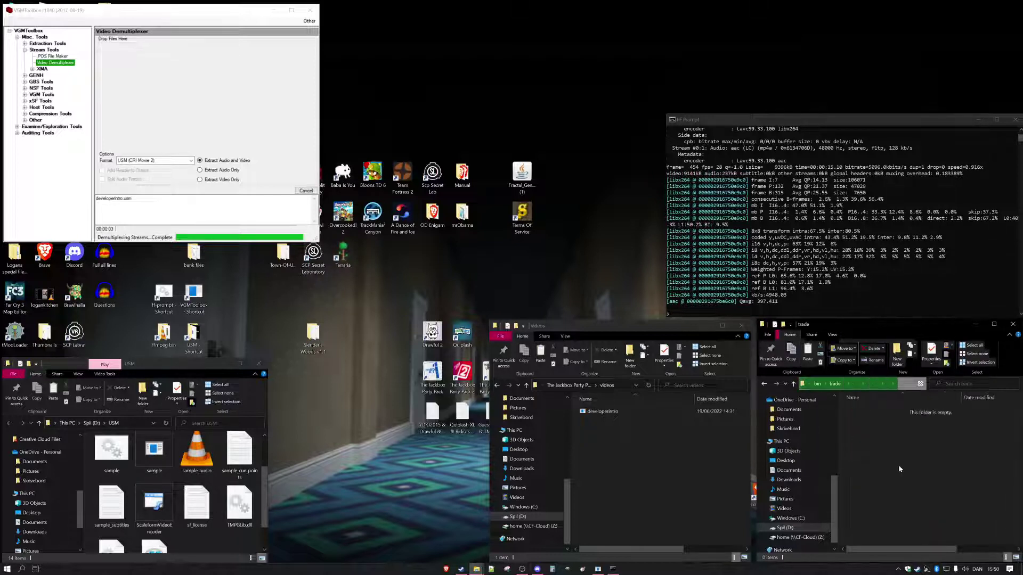
key("ctrl+v")
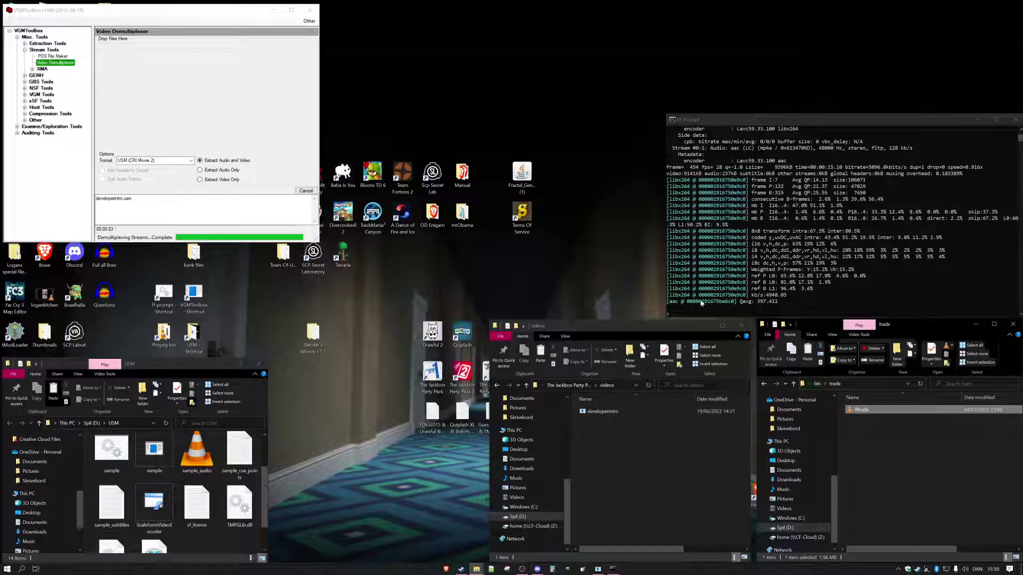
left_click(701, 302)
type("ffmpeg")
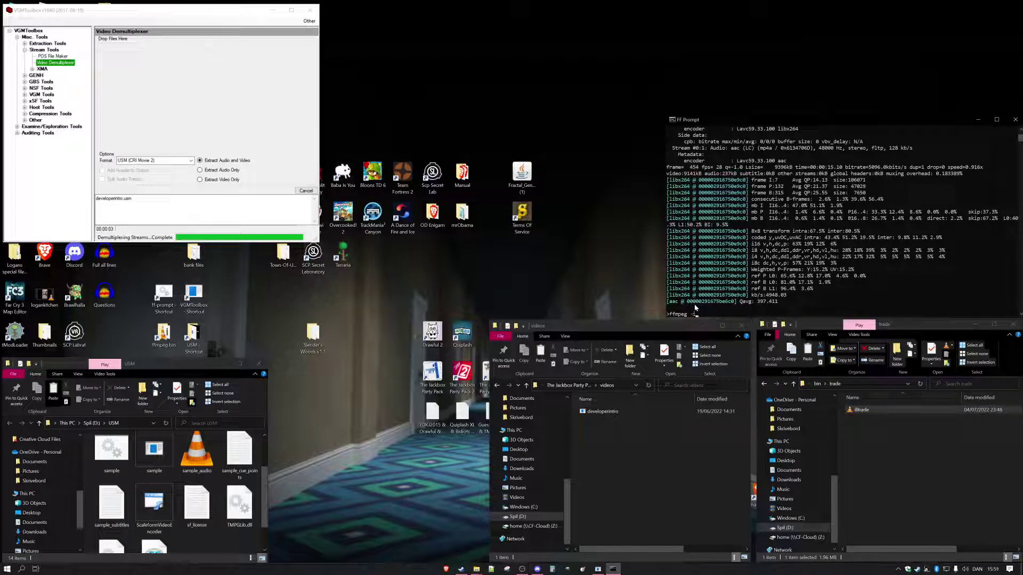
type(" -i ./trade/illtr")
type("ade.mp4")
left_click(698, 315)
left_click(819, 391)
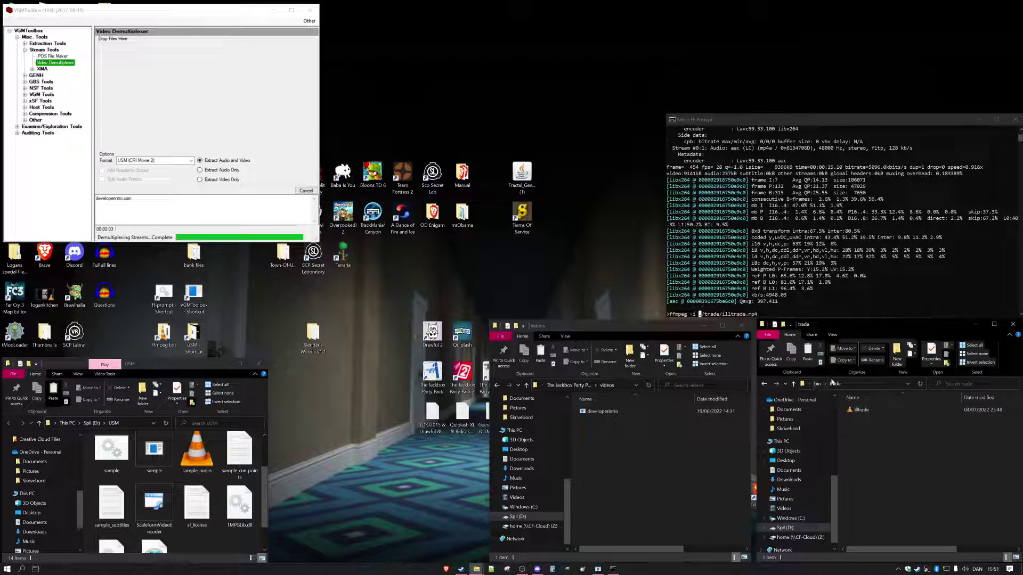
key("alt+Tab")
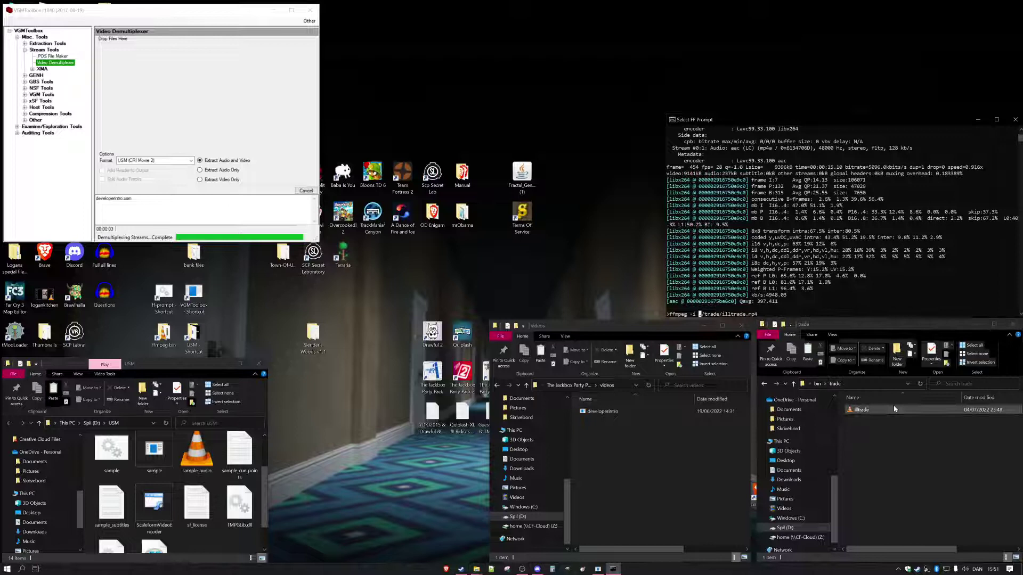
Add ./trade/audio.wav and ./trade/trade%03d.tga as the command's outputs
left_click(782, 314)
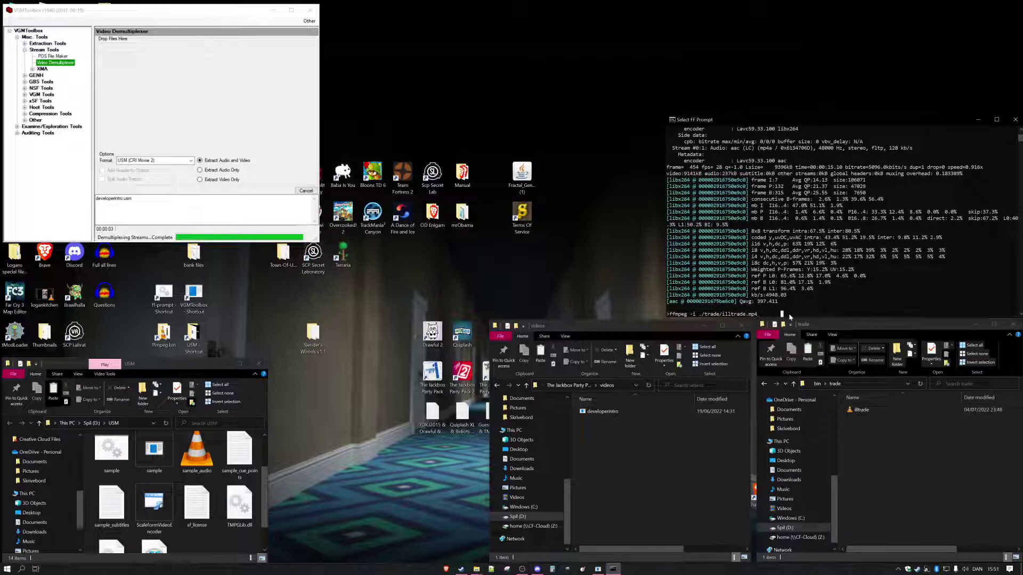
key("Escape")
type("audio.wa")
type("v ./trade/trade")
type("3d.tga")
Run the extraction, then check frame trade006.tga and the extracted audio in trade
key("Return")
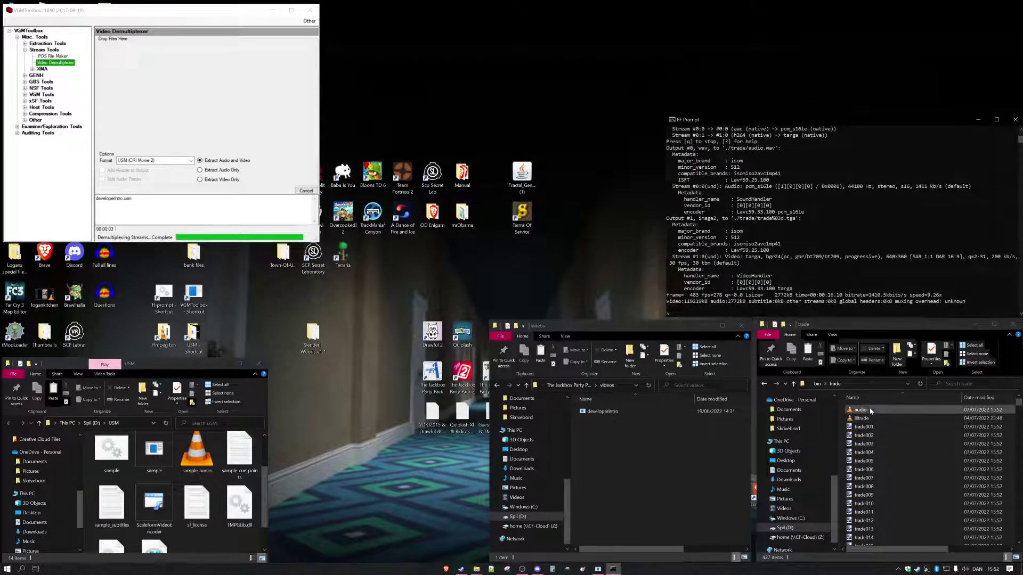
left_click(869, 408)
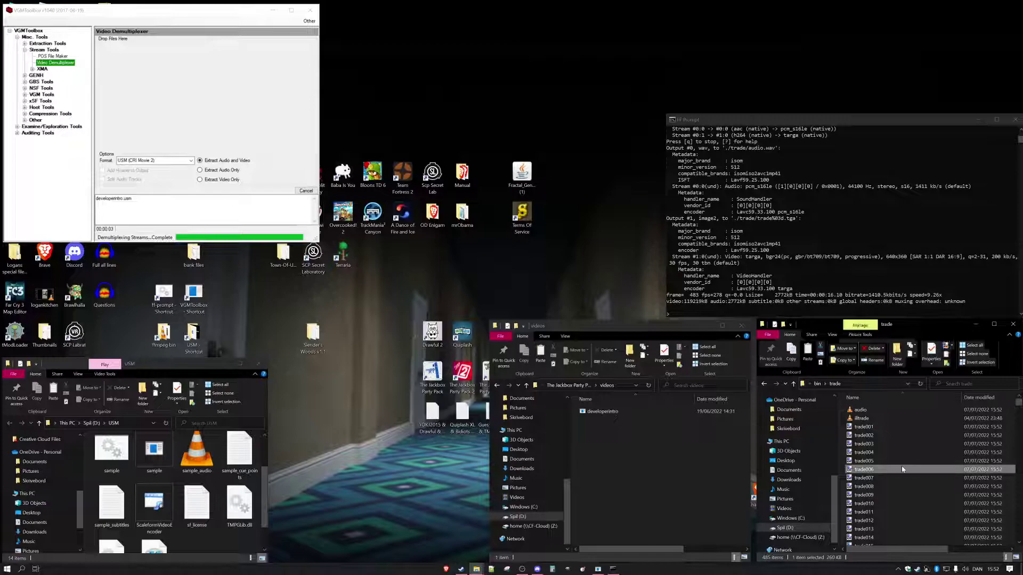
double_click(903, 469)
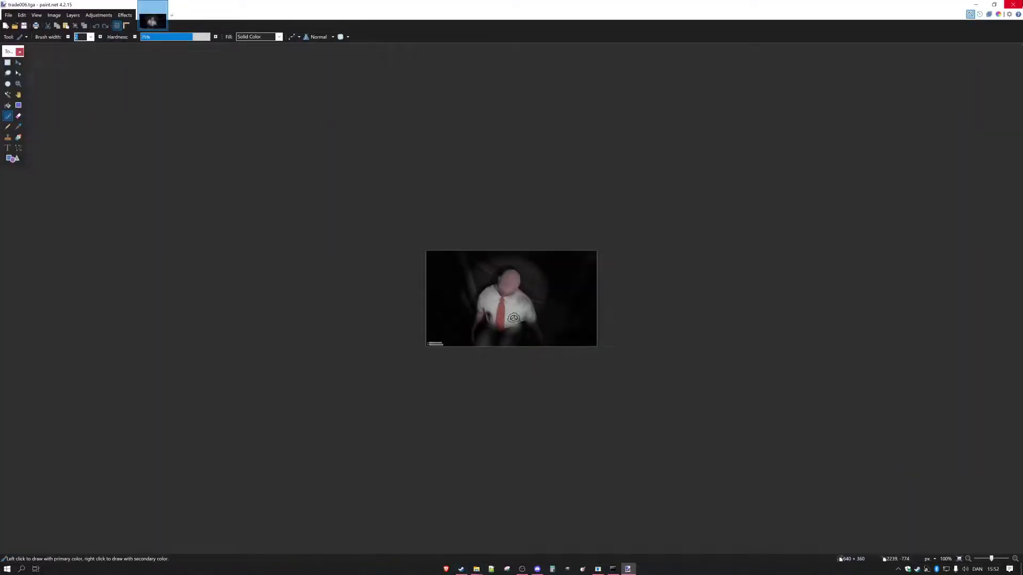
left_click(1012, 4)
scroll(919, 468, "down", 20)
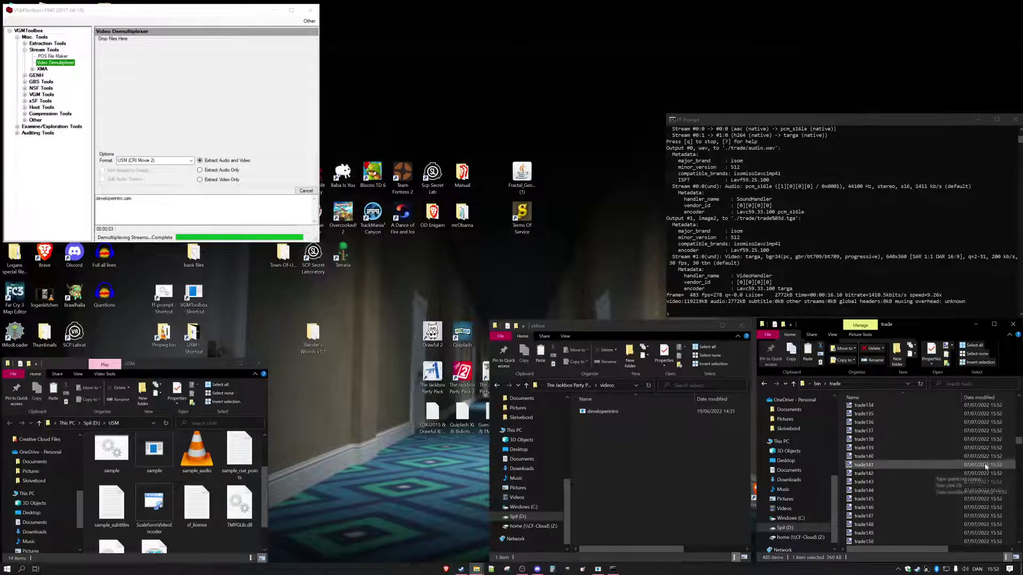
left_click_drag(1018, 445, 1012, 403)
left_click(155, 506)
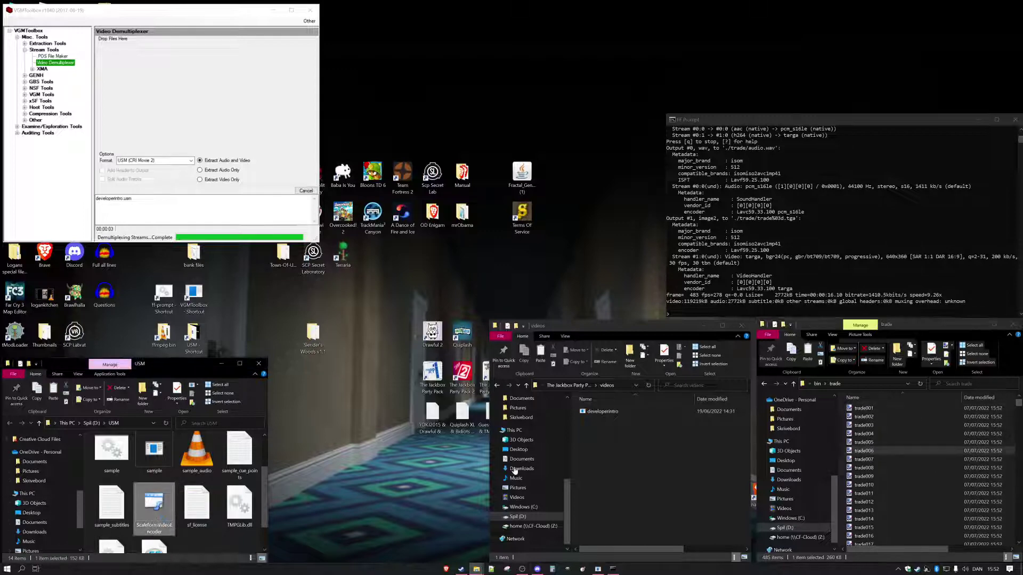
Load trade001 from the bin\trade folder as the encoder's input
left_click(852, 384)
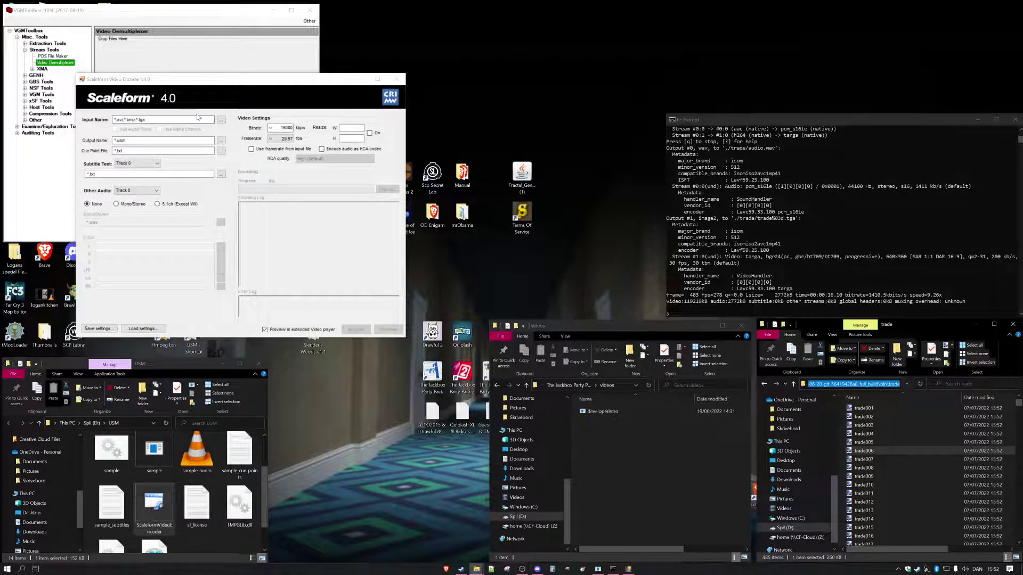
left_click(221, 119)
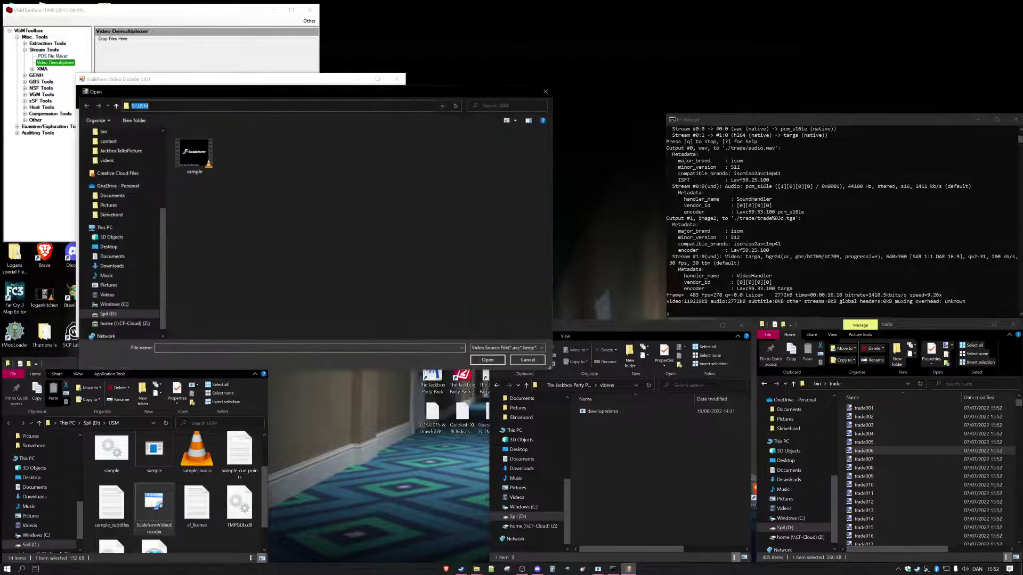
type("D:\\ffmpeg-2022-06-20-git-56419428a8-full_build\\bin\\trade")
key("Return")
left_click_drag(215, 94, 277, 100)
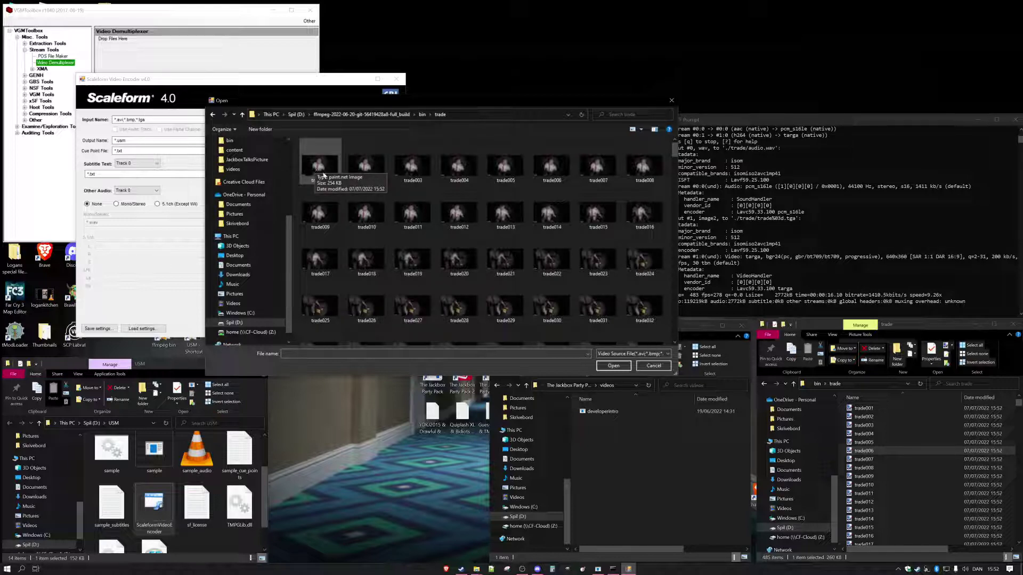
double_click(324, 164)
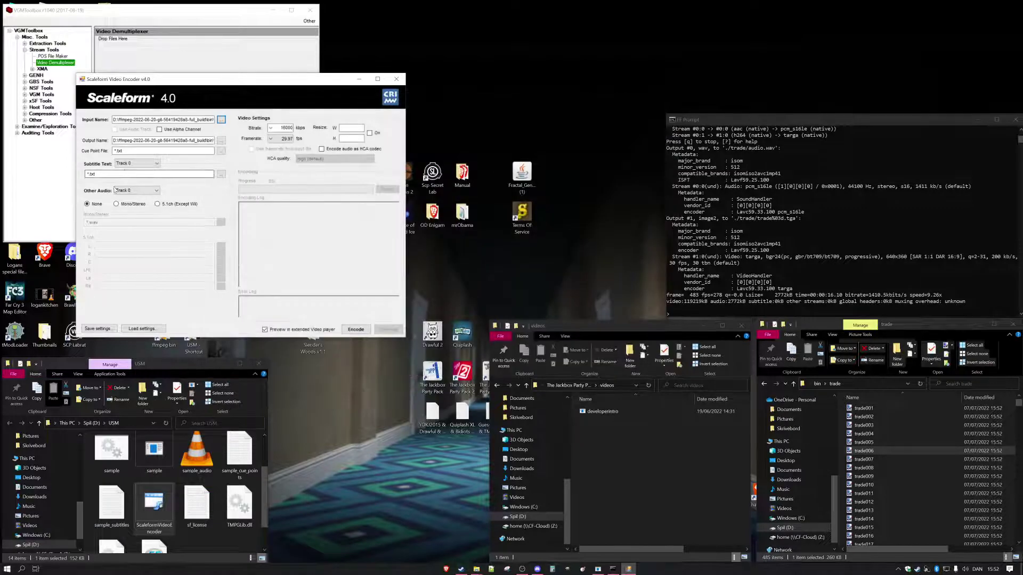
Use the trade folder's audio.wav as Mono/Stereo audio and start encoding
left_click(116, 204)
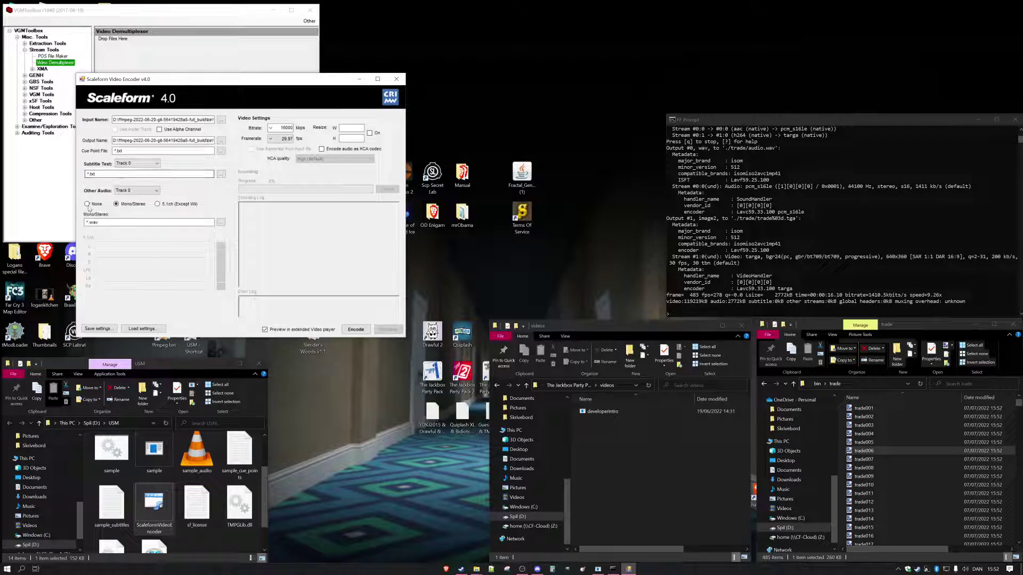
left_click(220, 224)
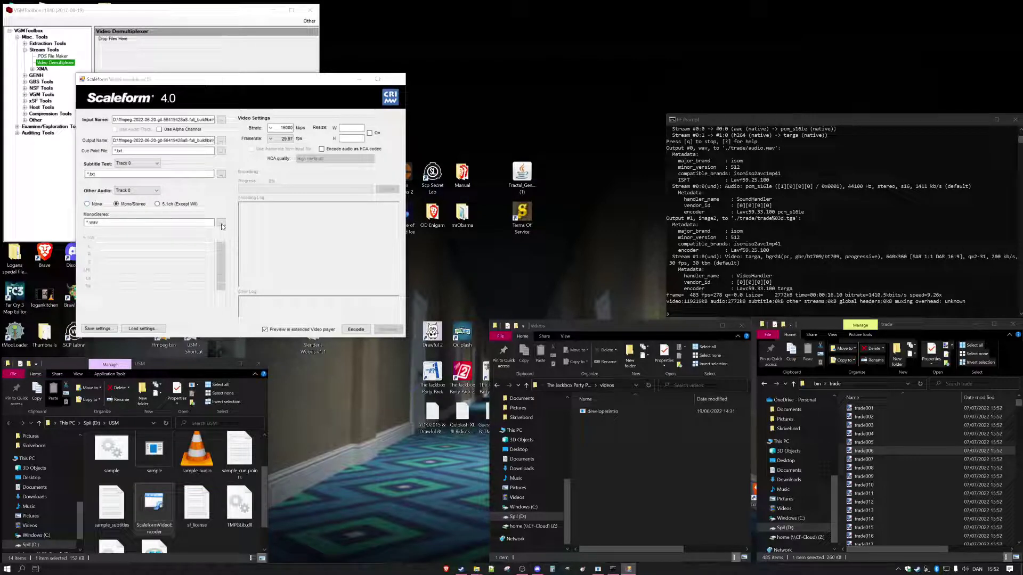
double_click(325, 157)
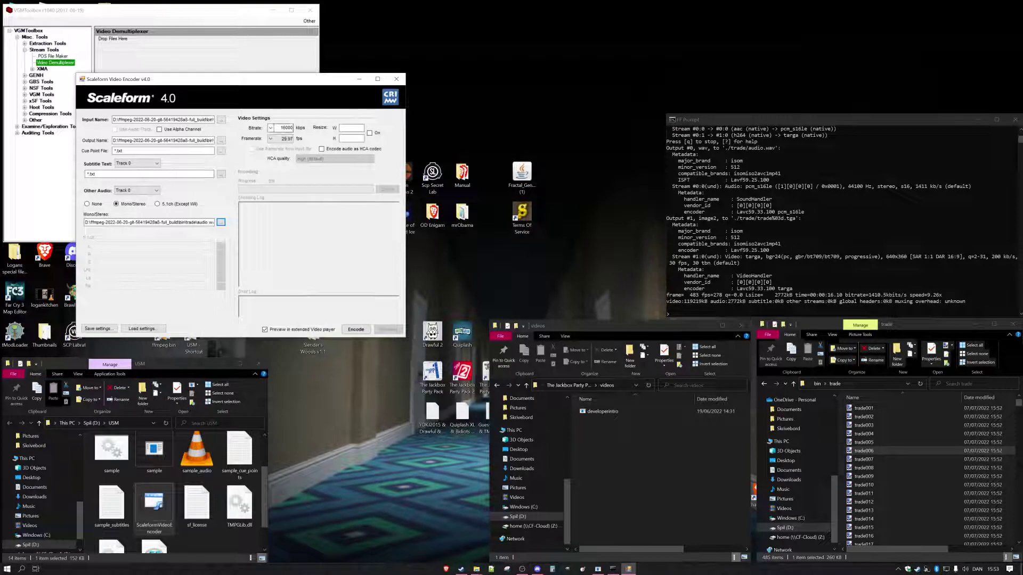
left_click(356, 329)
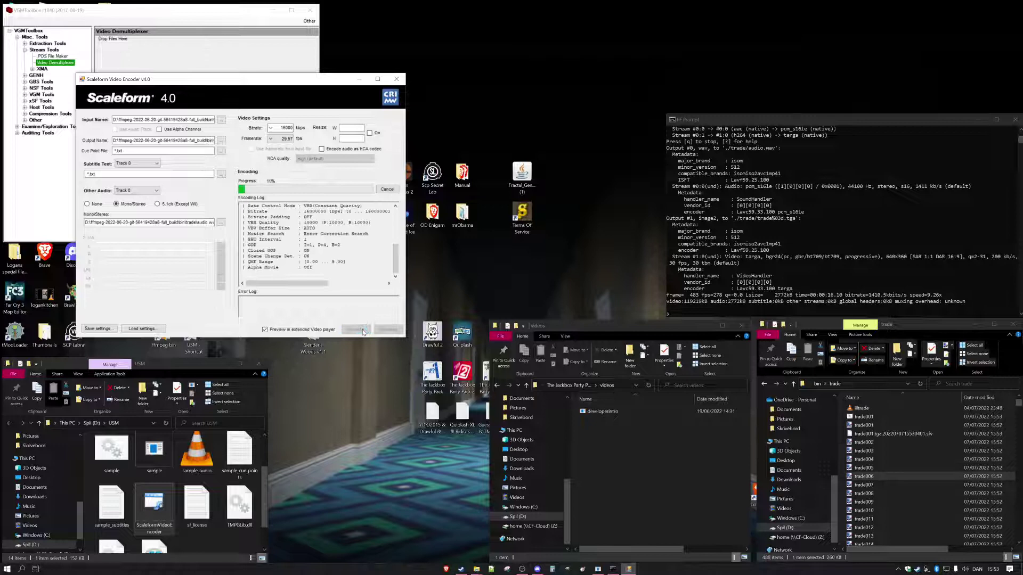
Rename the original developerintro to 'developerintro backup'
left_click(626, 415)
key("F2")
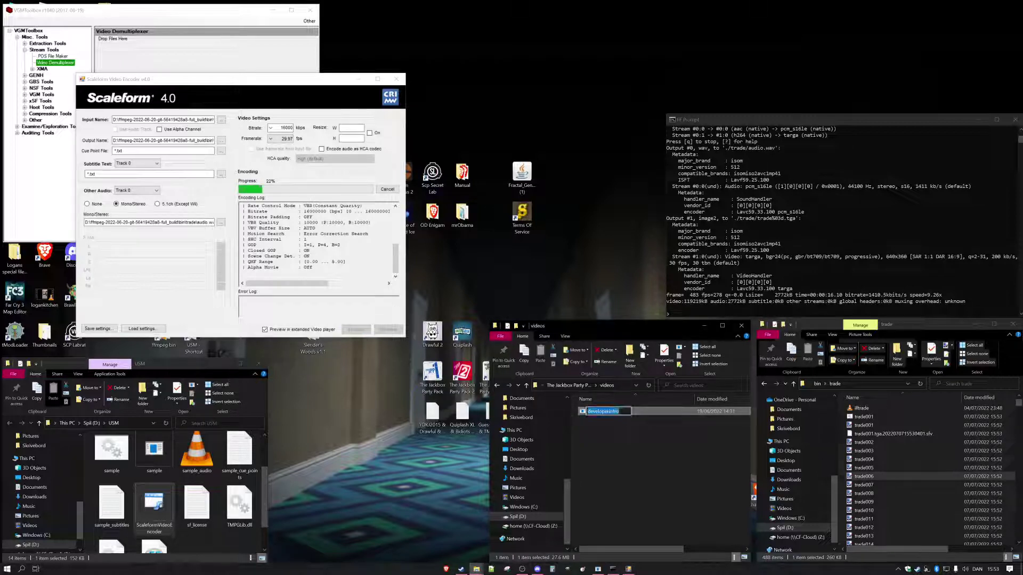
key("End")
type("backup")
key("Return")
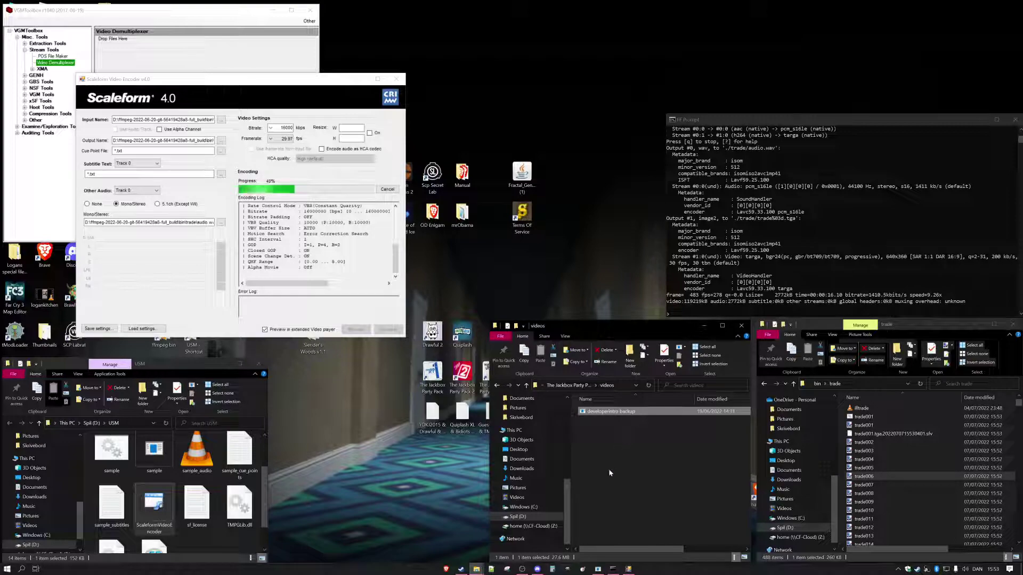
left_click(460, 569)
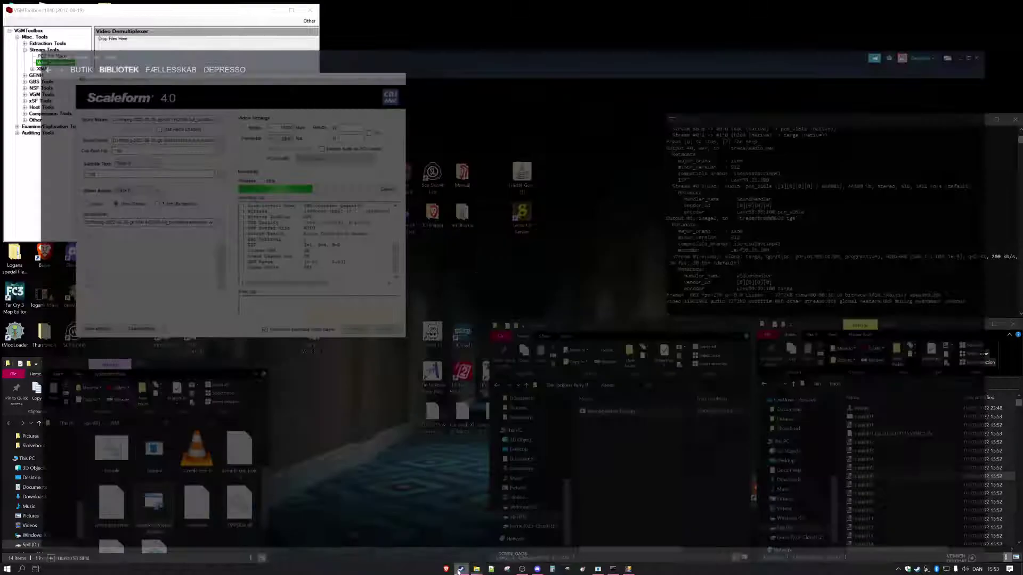
left_click(460, 569)
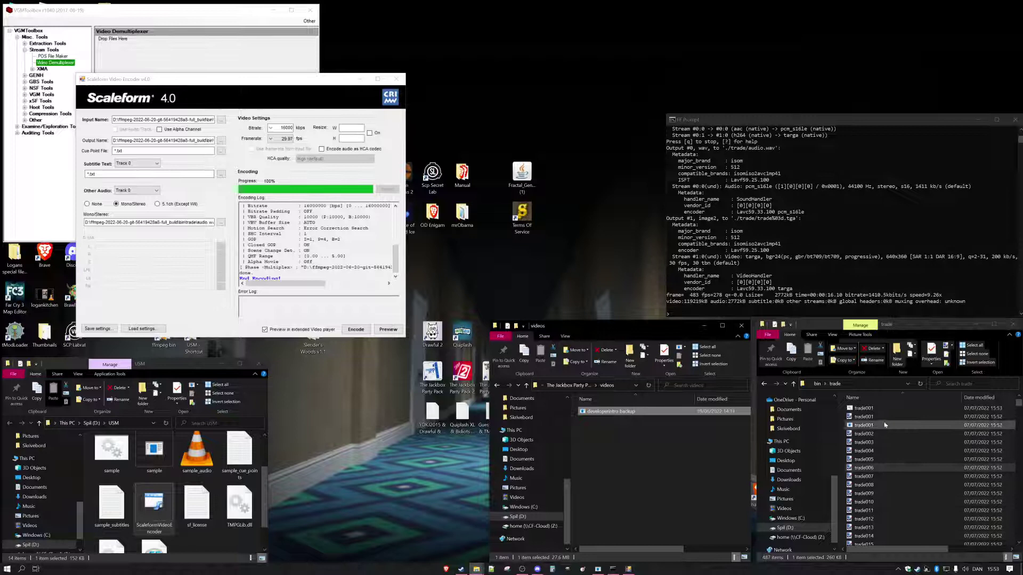
Copy the encoded trade001 file into the game's videos folder
left_click(884, 425)
key("ctrl+c")
left_click(620, 493)
key("ctrl+v")
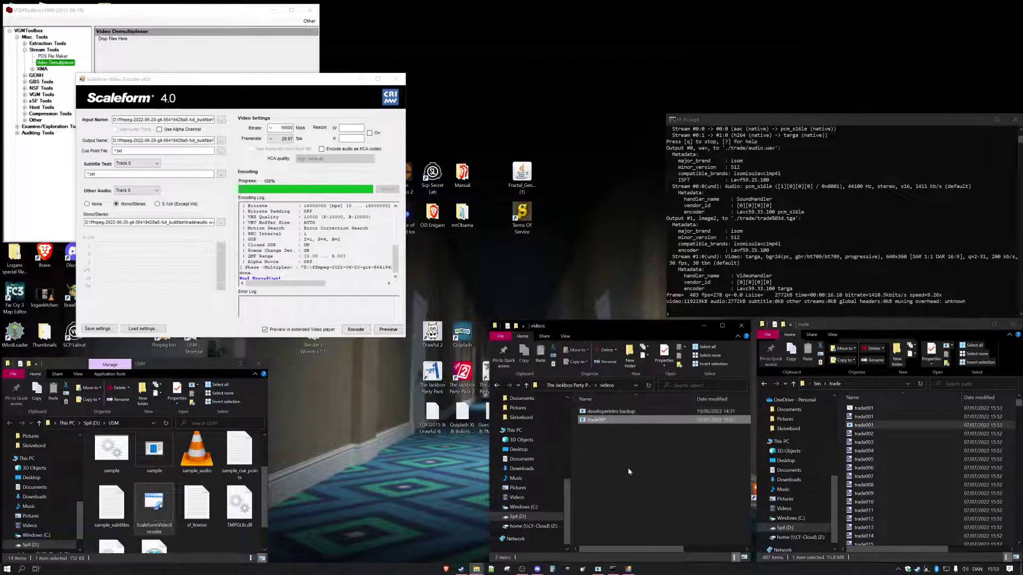
key("F2")
left_click(610, 412)
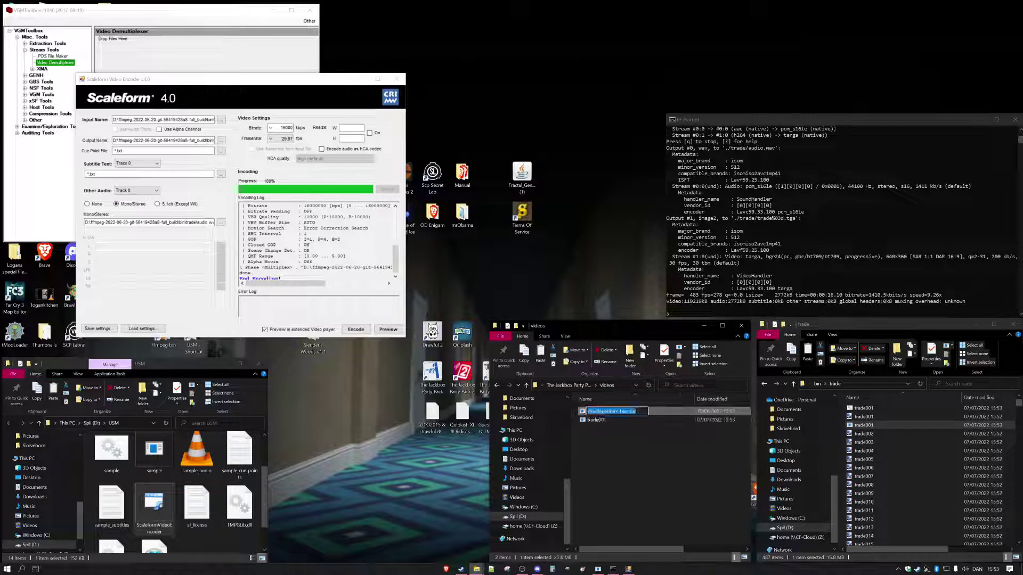
Rename the trade001 copy to developerintro
left_click(609, 411)
double_click(609, 411)
key("ctrl+c")
key("Return")
key("Down")
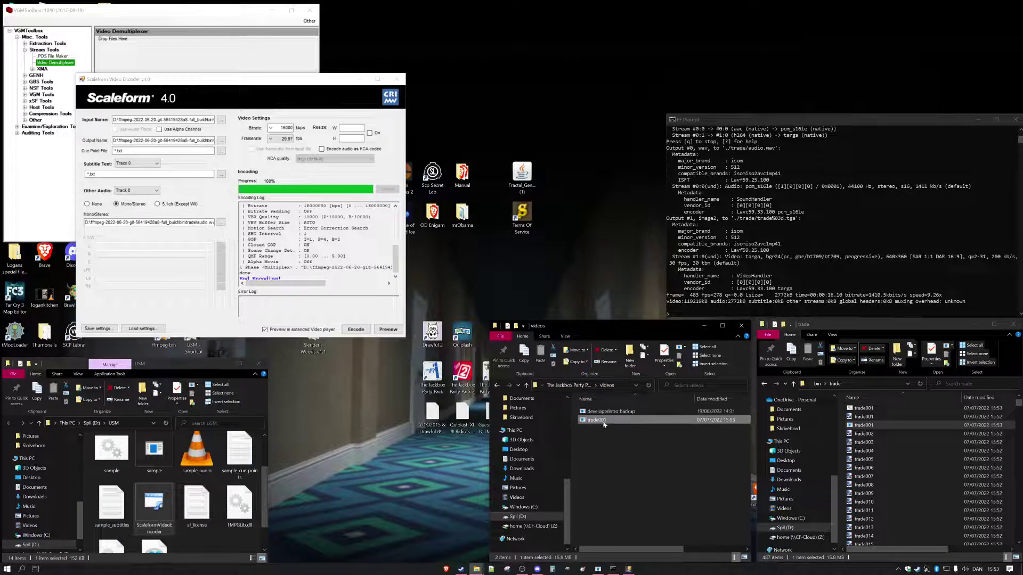
key("F2")
key("ctrl+v")
key("Return")
left_click(619, 436)
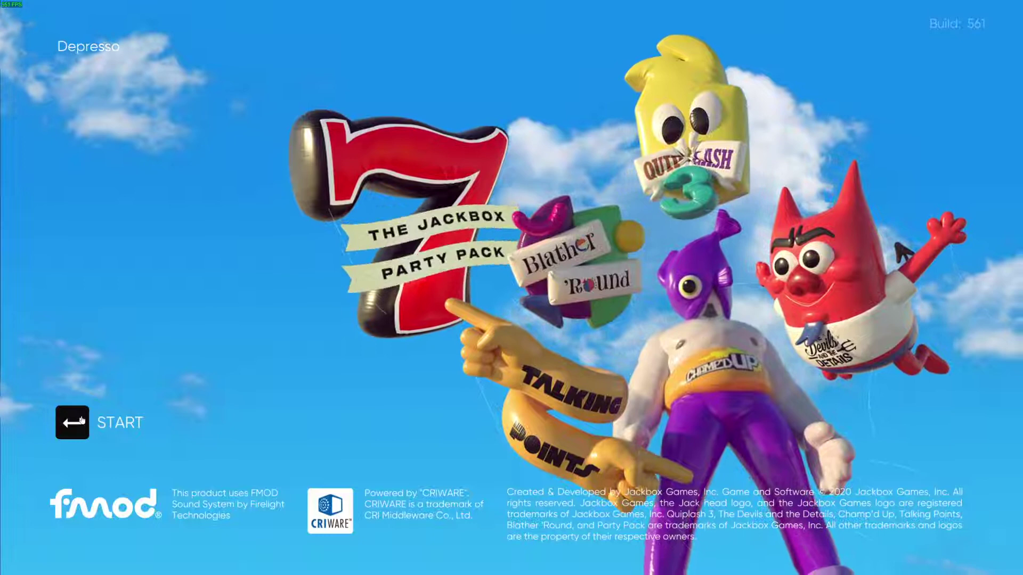
Start the game from the title screen to check the new intro, then switch back to Steam
key("Return")
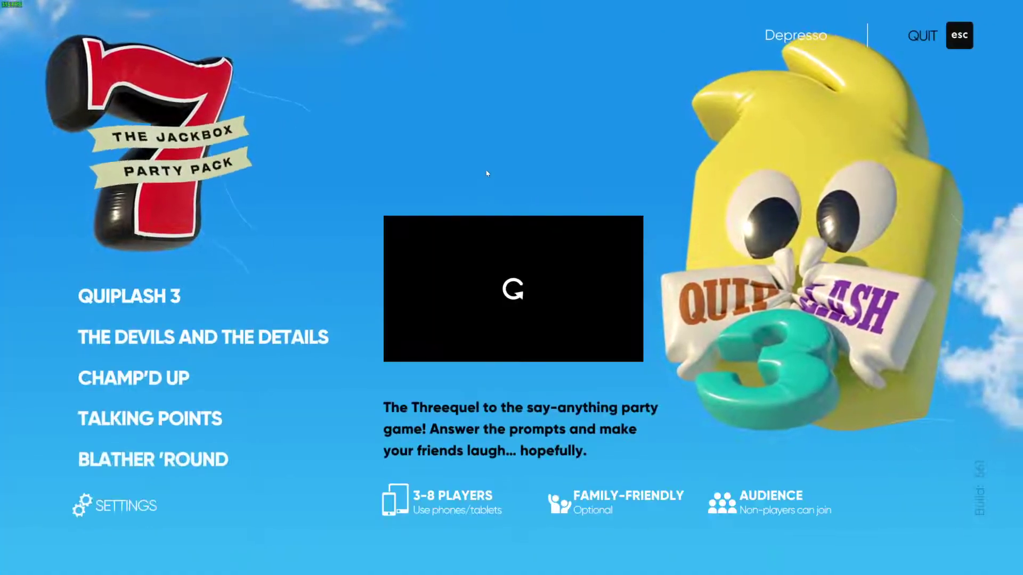
key("alt+Tab")
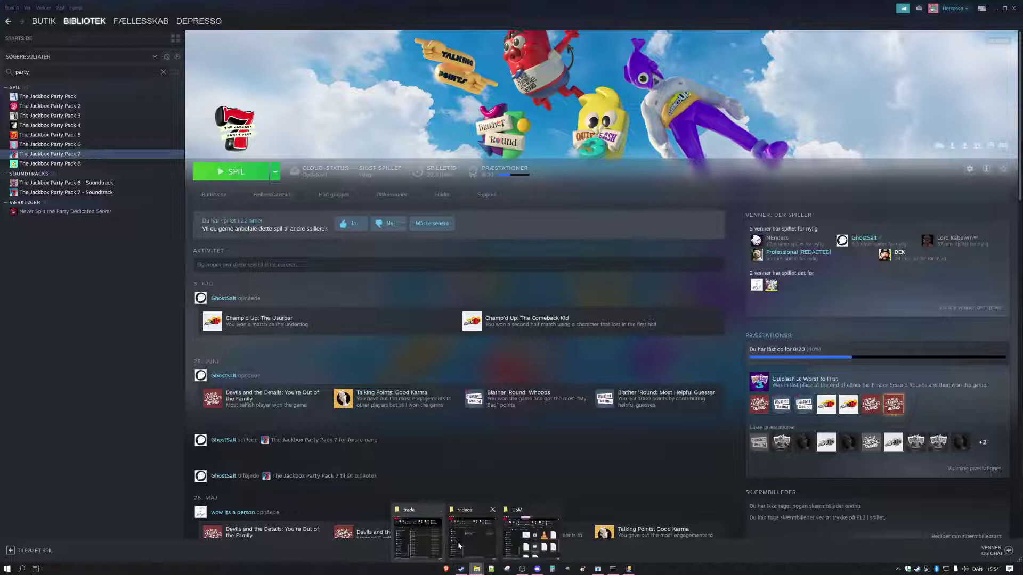
Return to File Explorer and browse from The Jackbox Party Pack 7 into games\PartyPack\videos
left_click(458, 546)
left_click(587, 385)
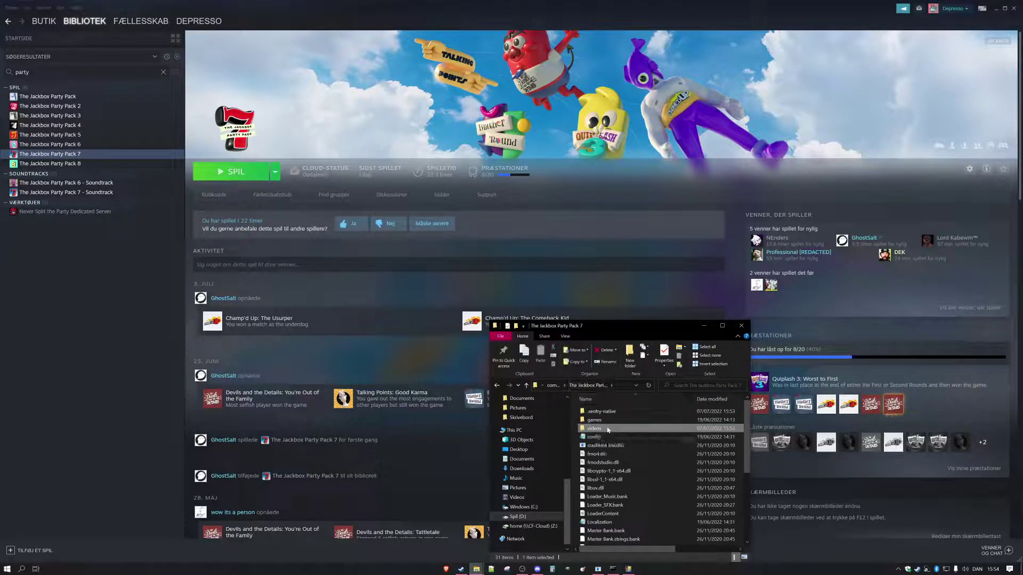
double_click(607, 430)
left_click(568, 385)
double_click(614, 422)
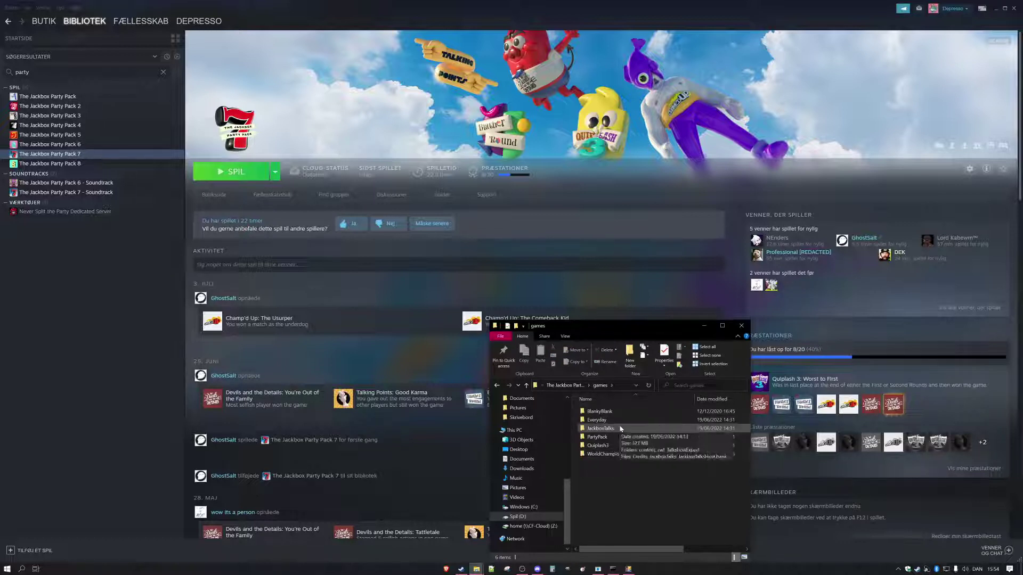
left_click(618, 428)
double_click(616, 437)
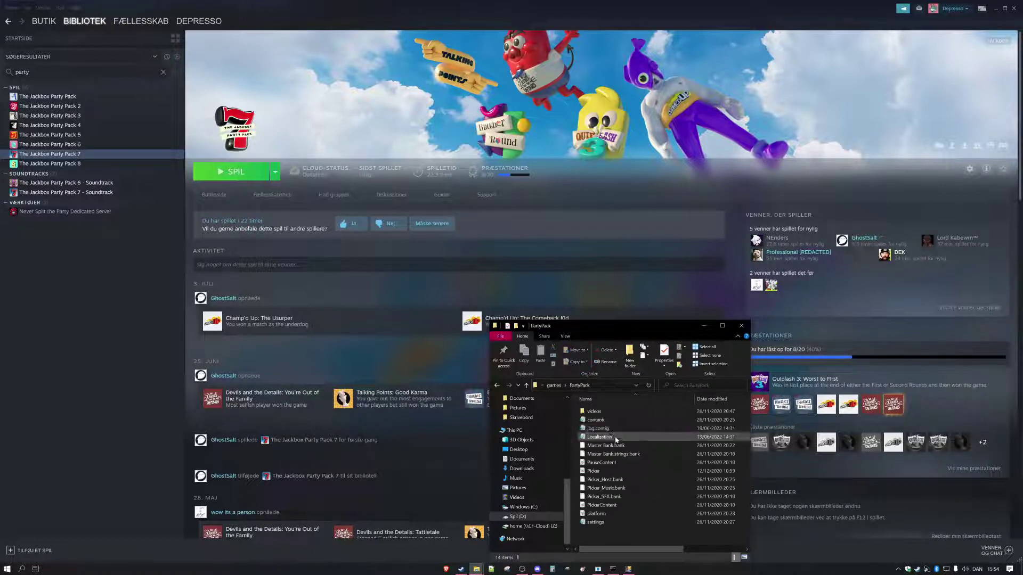
double_click(607, 412)
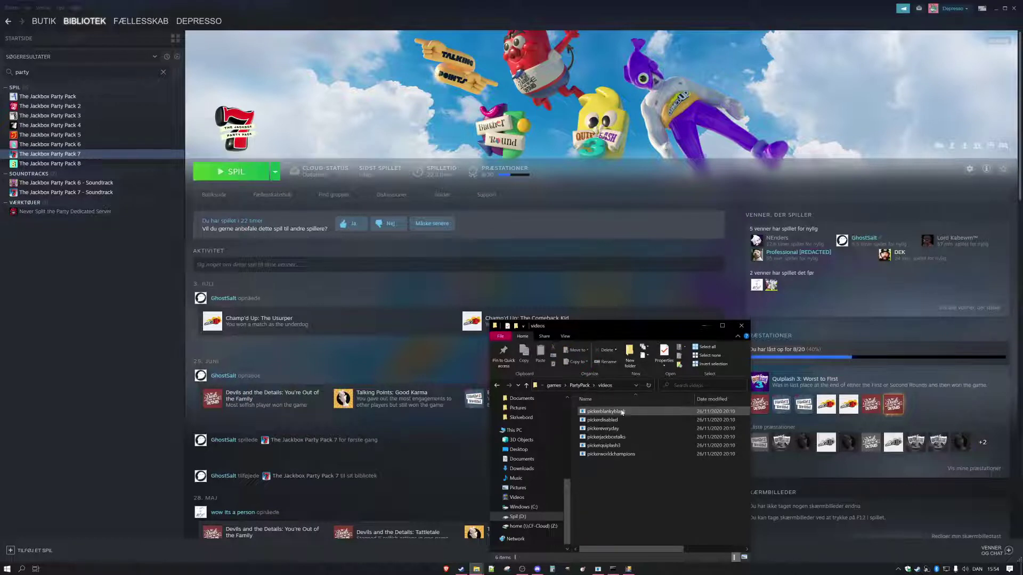